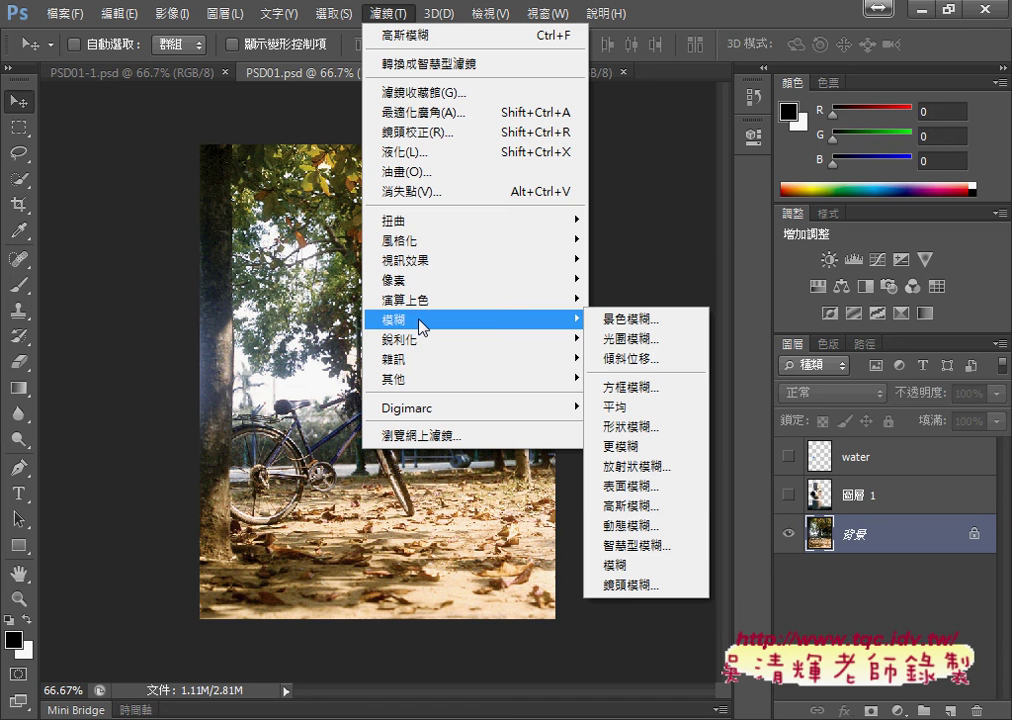
- Apply a Gaussian Blur with a radius of 4.7 pixels to the background layer
left_click(654, 512)
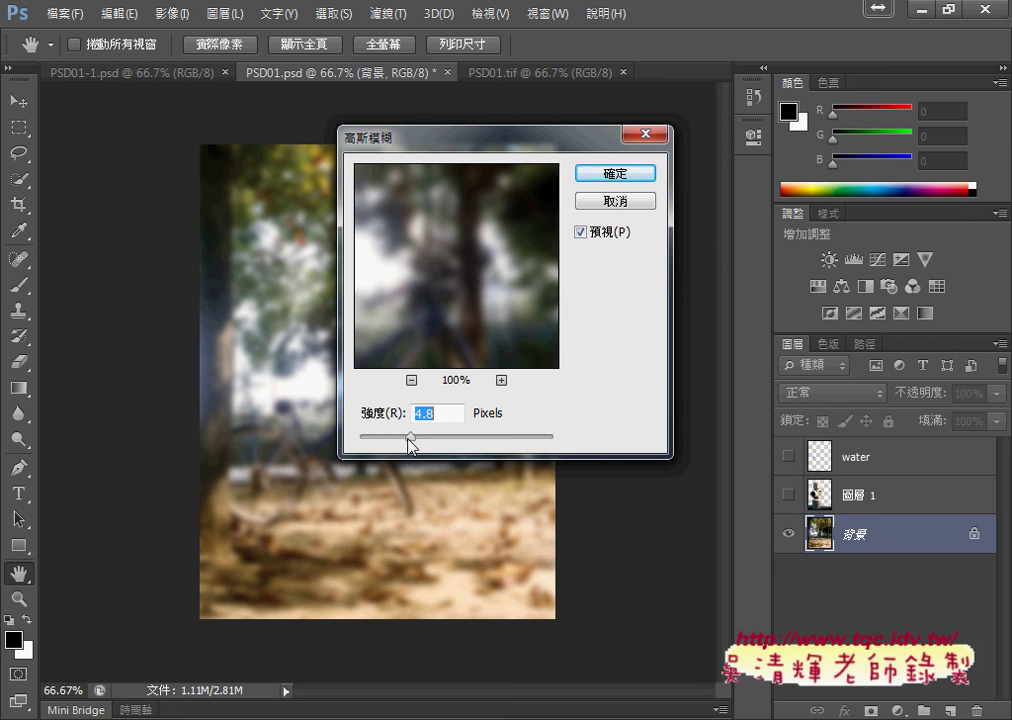
left_click_drag(409, 440, 443, 444)
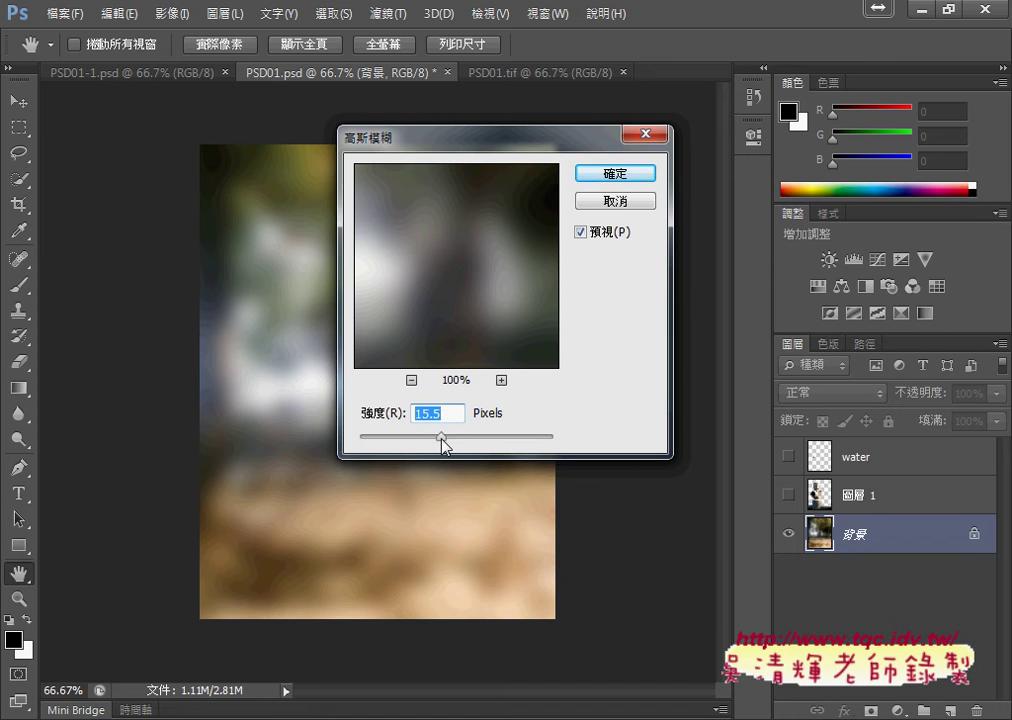
left_click_drag(441, 440, 410, 444)
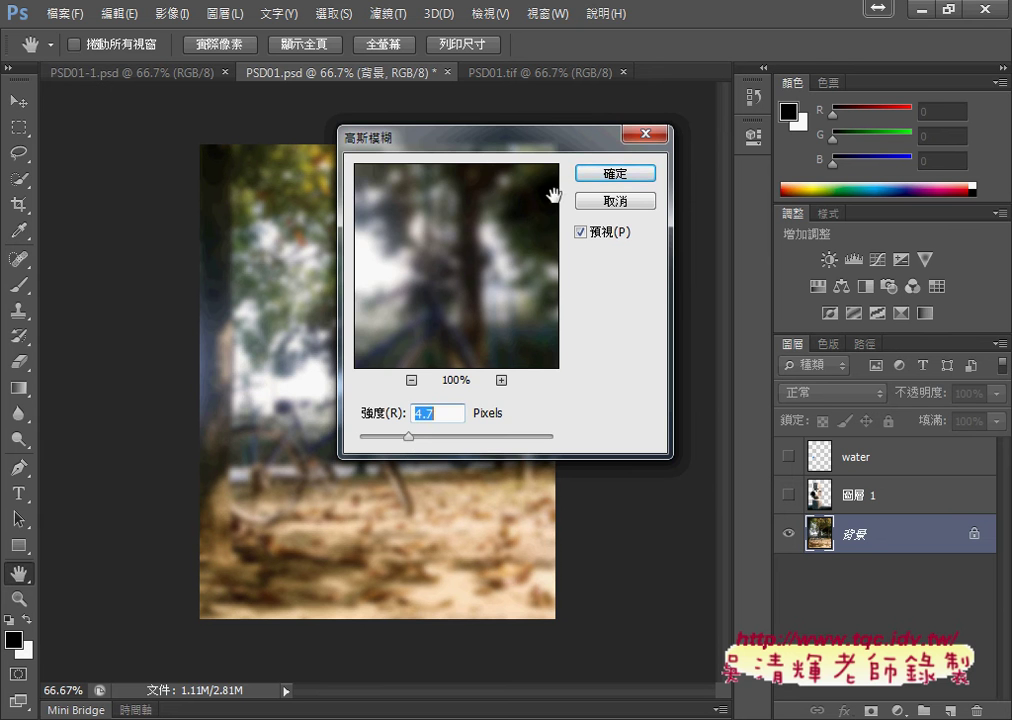
left_click(606, 178)
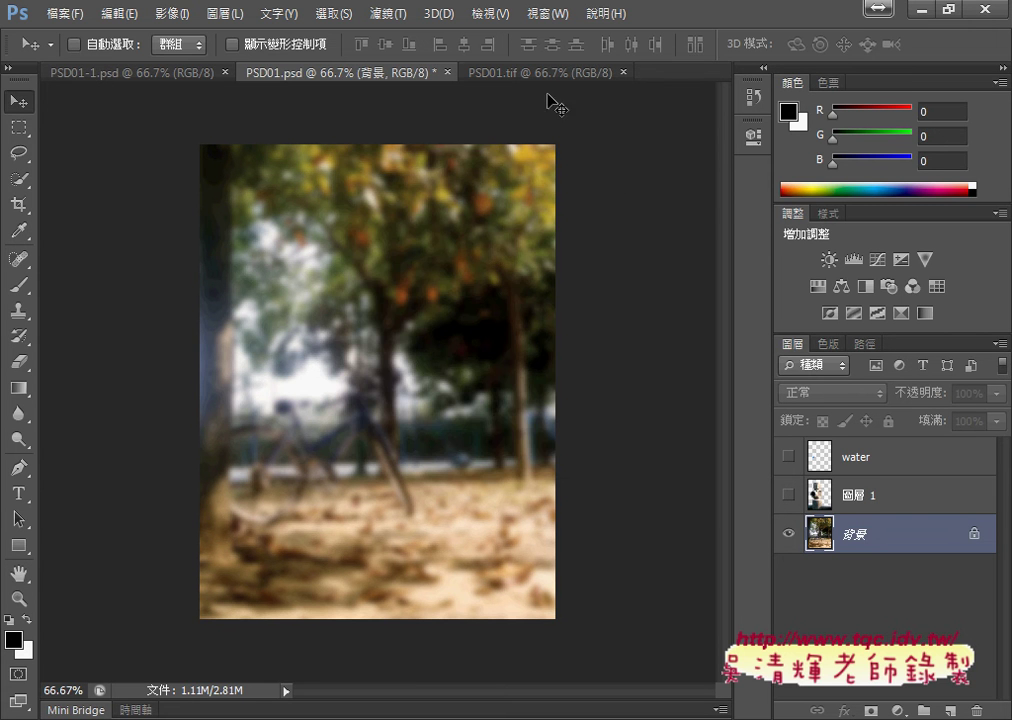
- Compare the blurred background in PSD01.psd with the finished reference image PSD01.tif
left_click(522, 74)
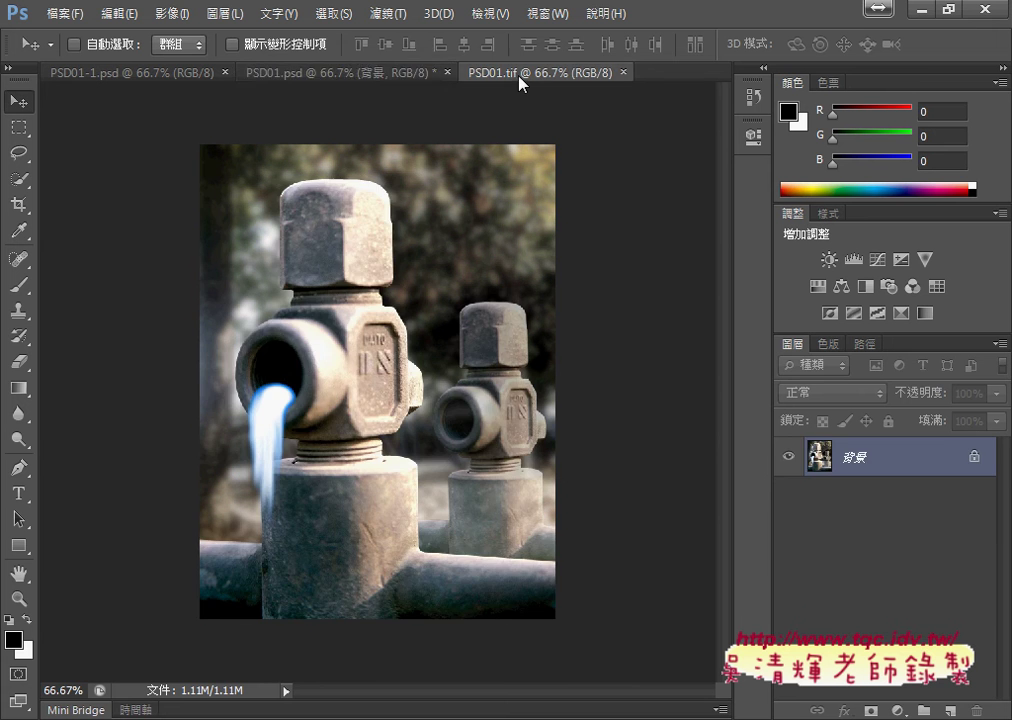
left_click(382, 74)
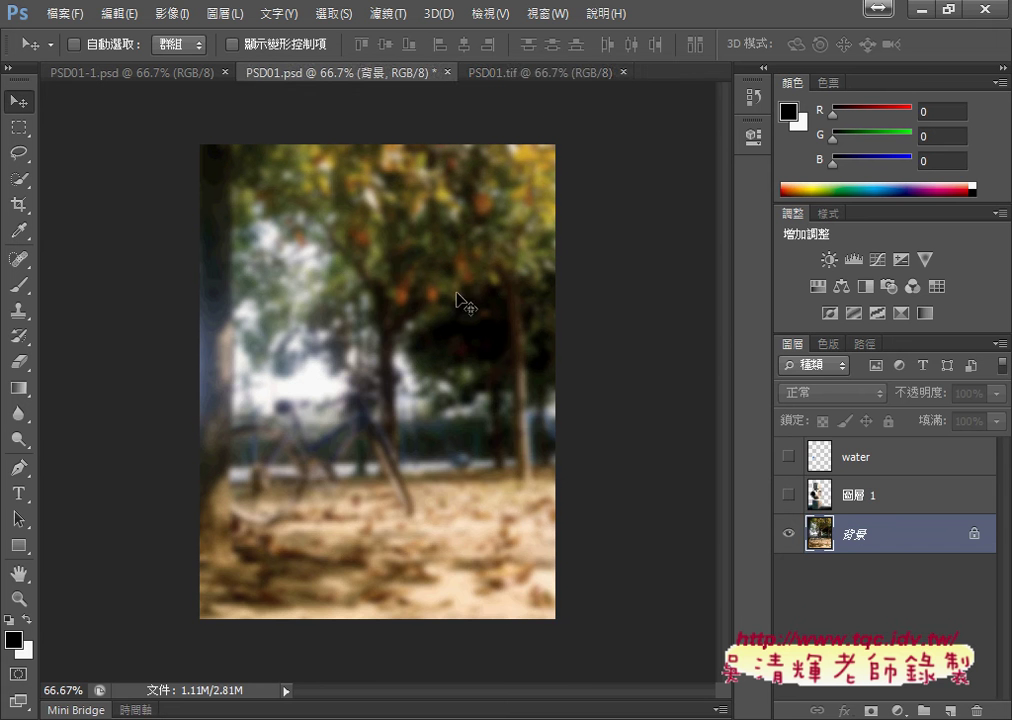
left_click(520, 74)
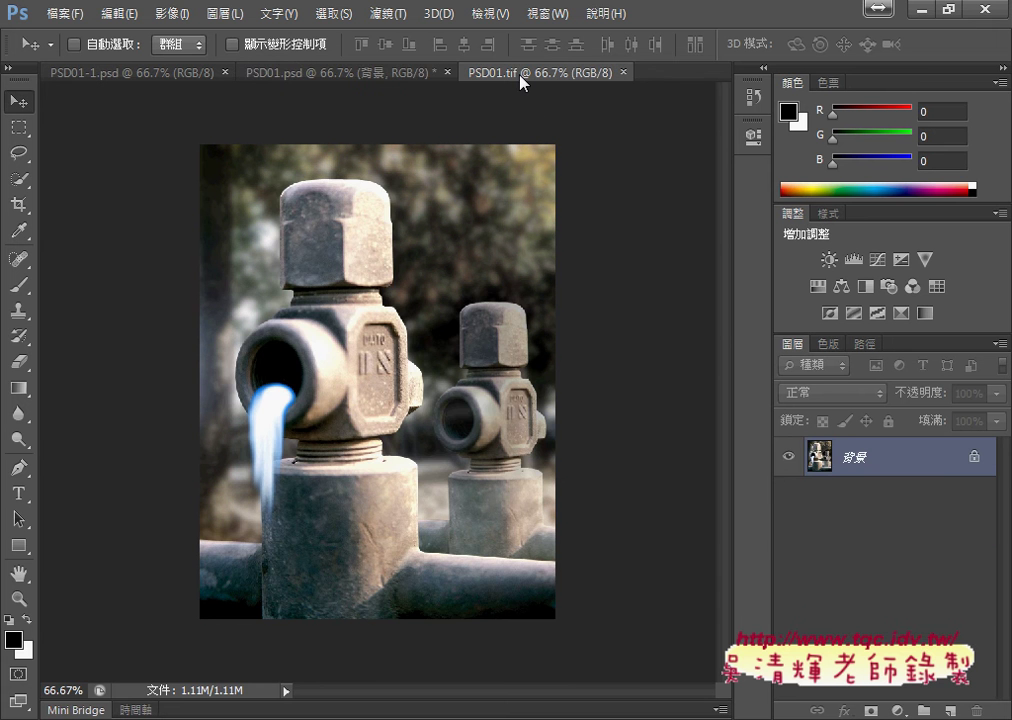
left_click(399, 74)
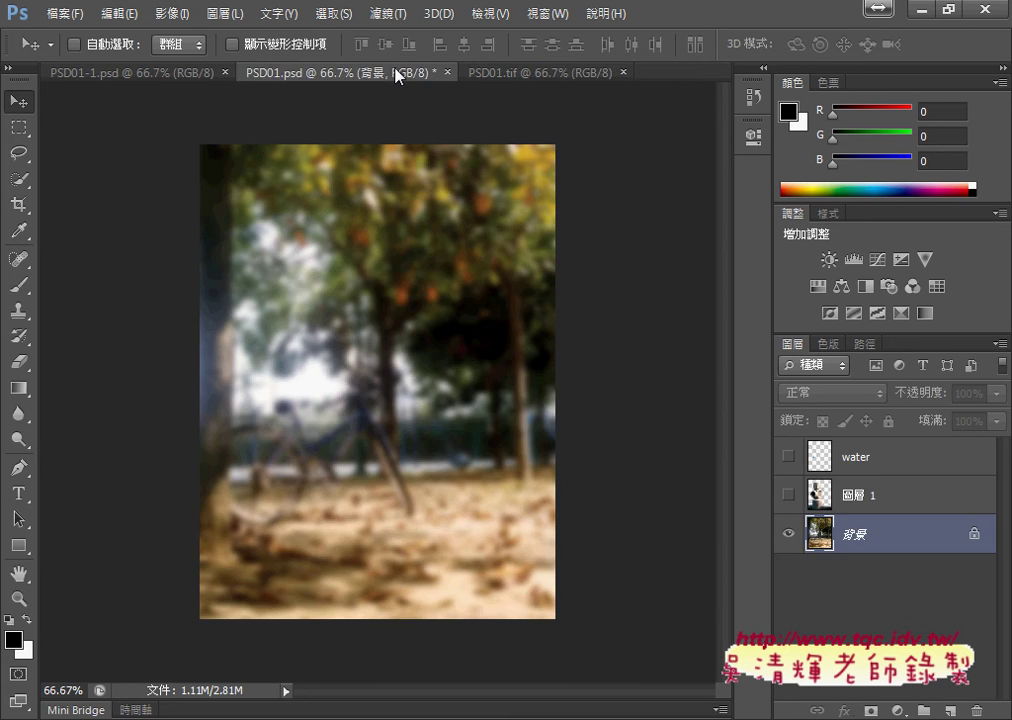
left_click(512, 76)
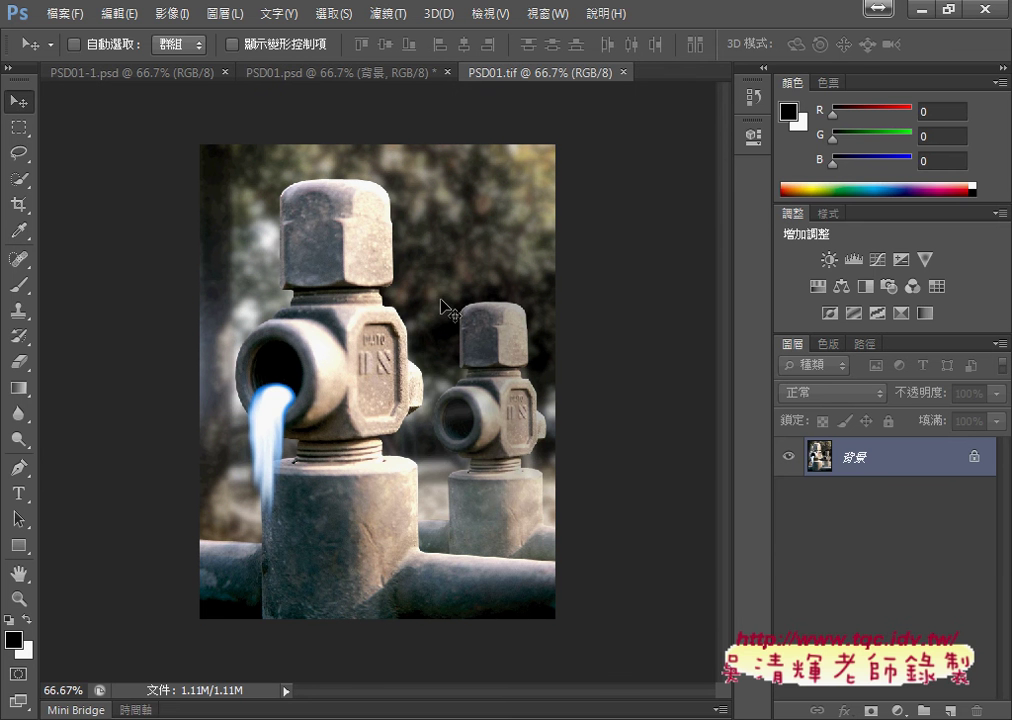
left_click(370, 78)
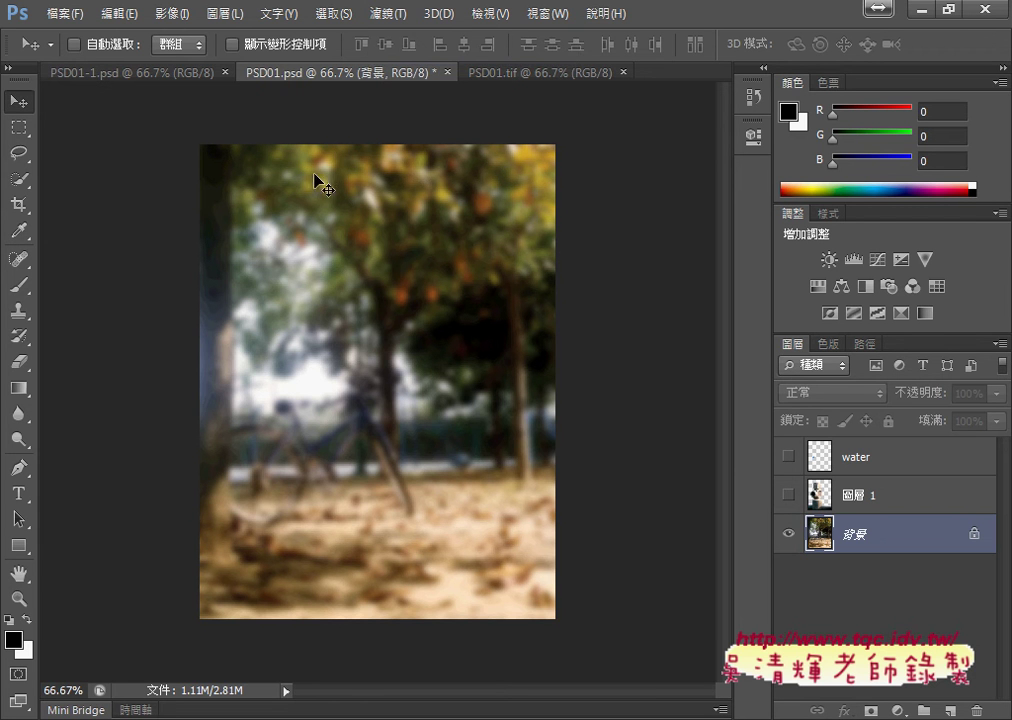
- Desaturate the background layer with a Hue/Saturation adjustment, setting the saturation to -60
left_click(388, 13)
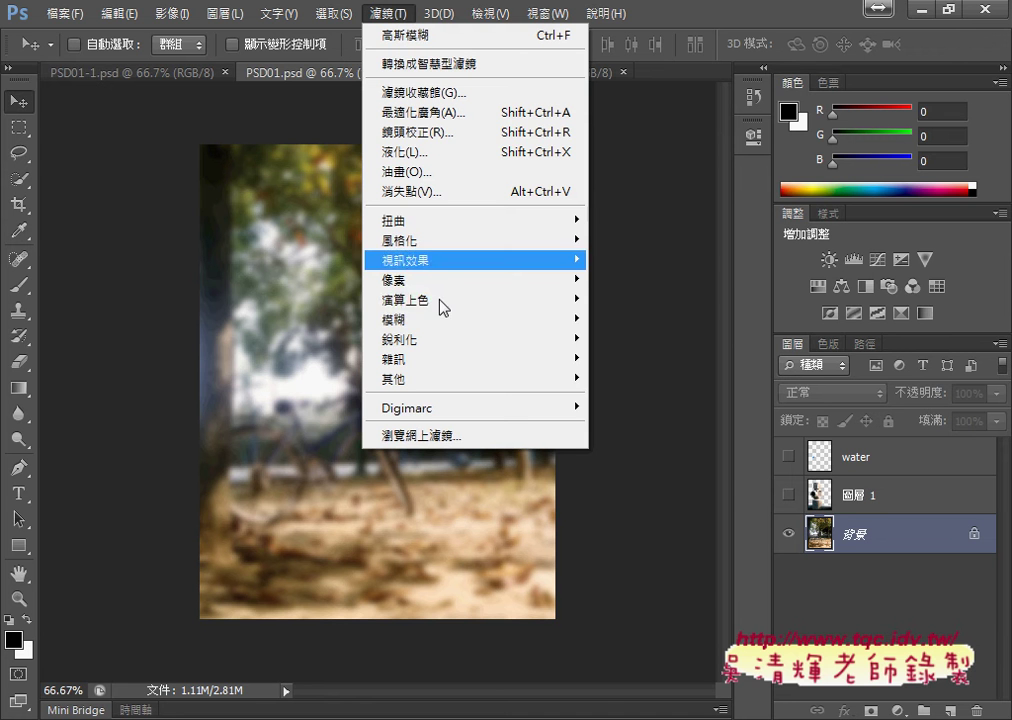
mouse_move(444, 327)
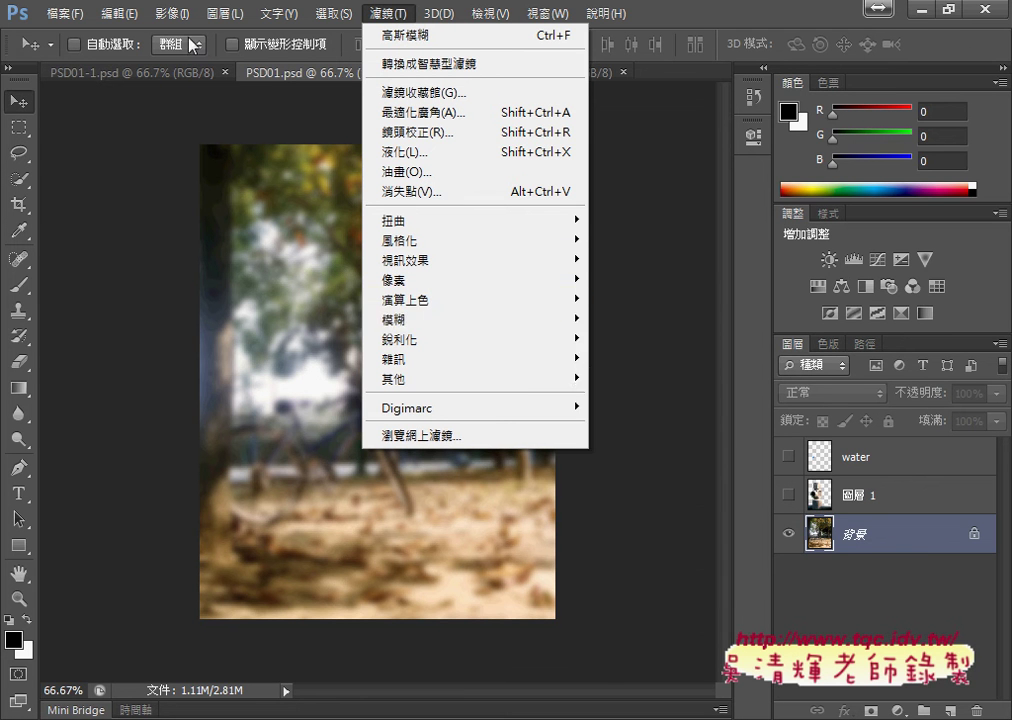
mouse_move(168, 14)
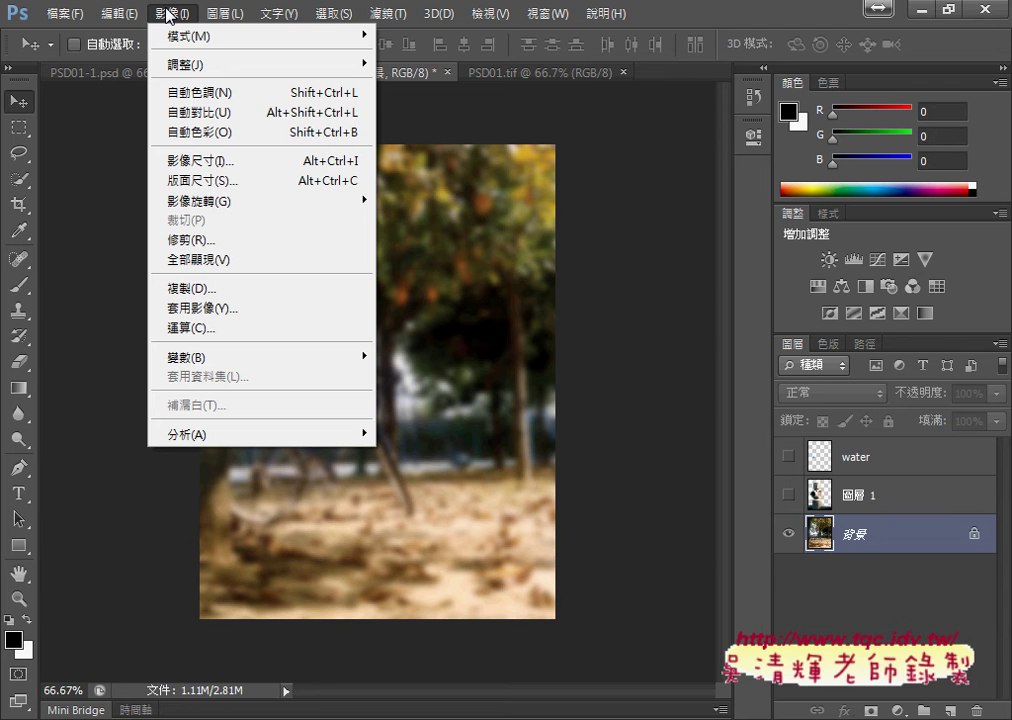
mouse_move(184, 66)
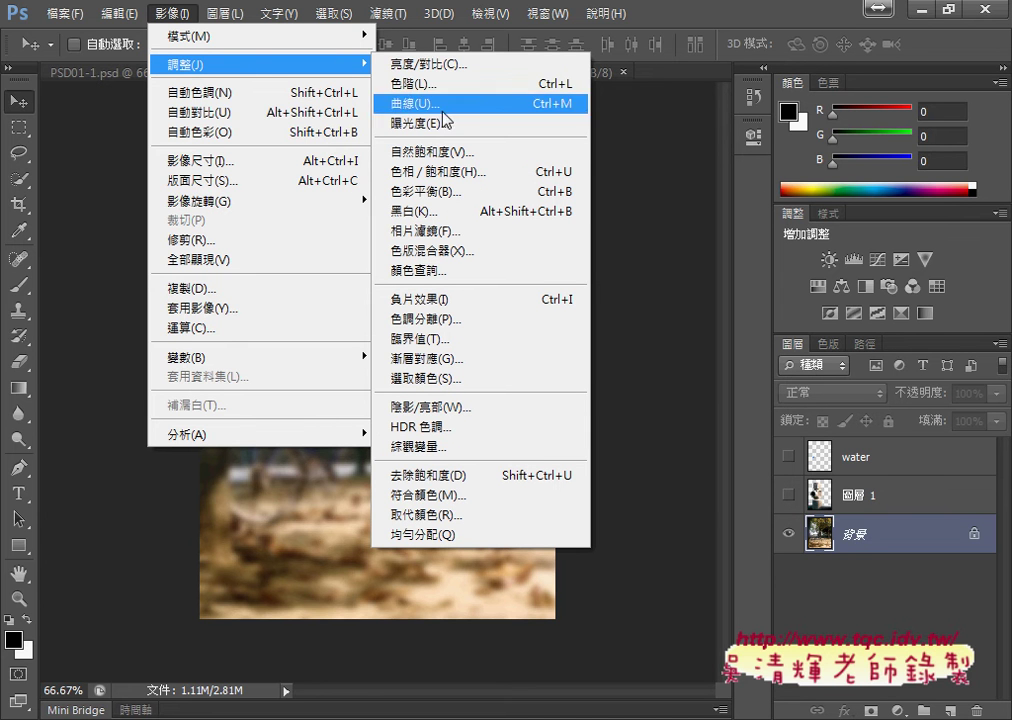
left_click(467, 190)
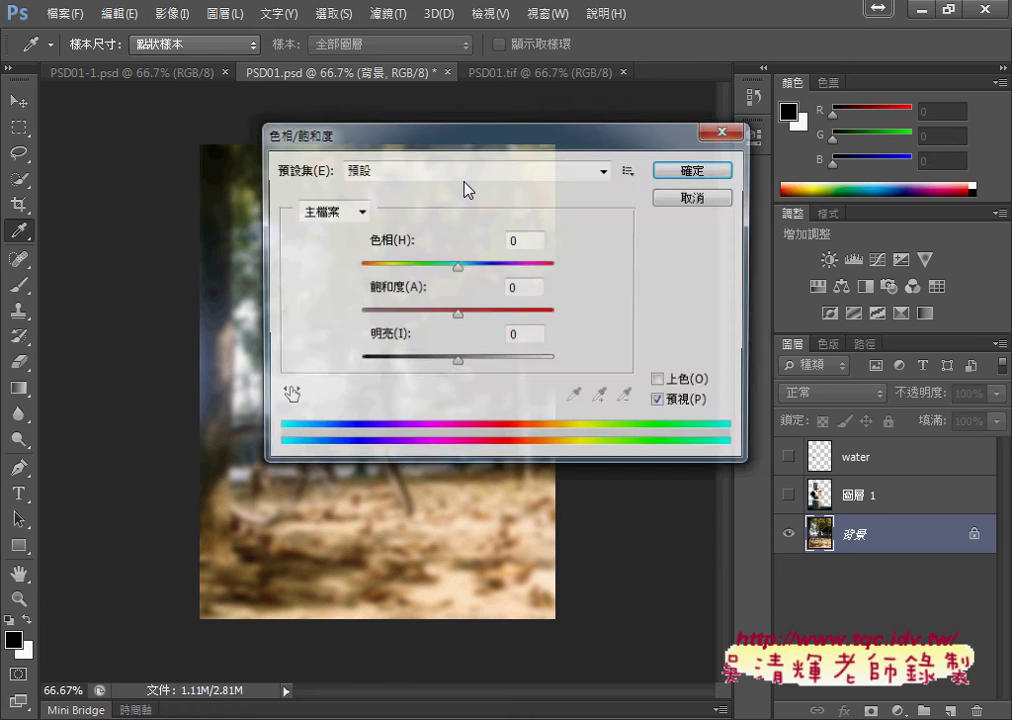
left_click_drag(477, 138, 507, 303)
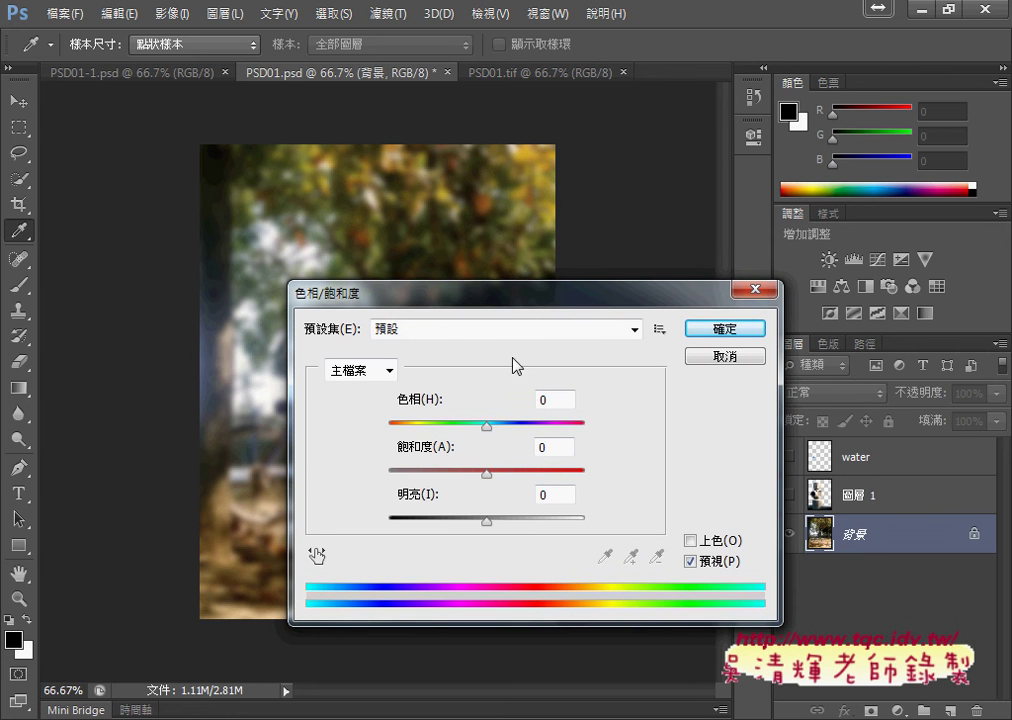
double_click(545, 447)
left_click_drag(486, 480, 452, 484)
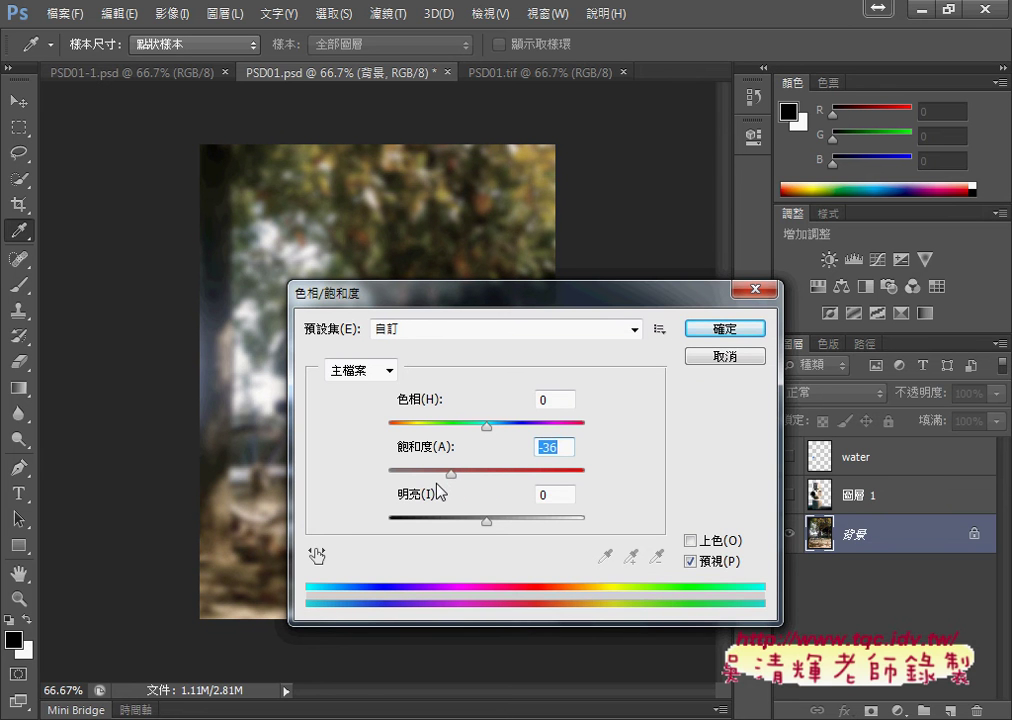
left_click_drag(449, 483, 432, 478)
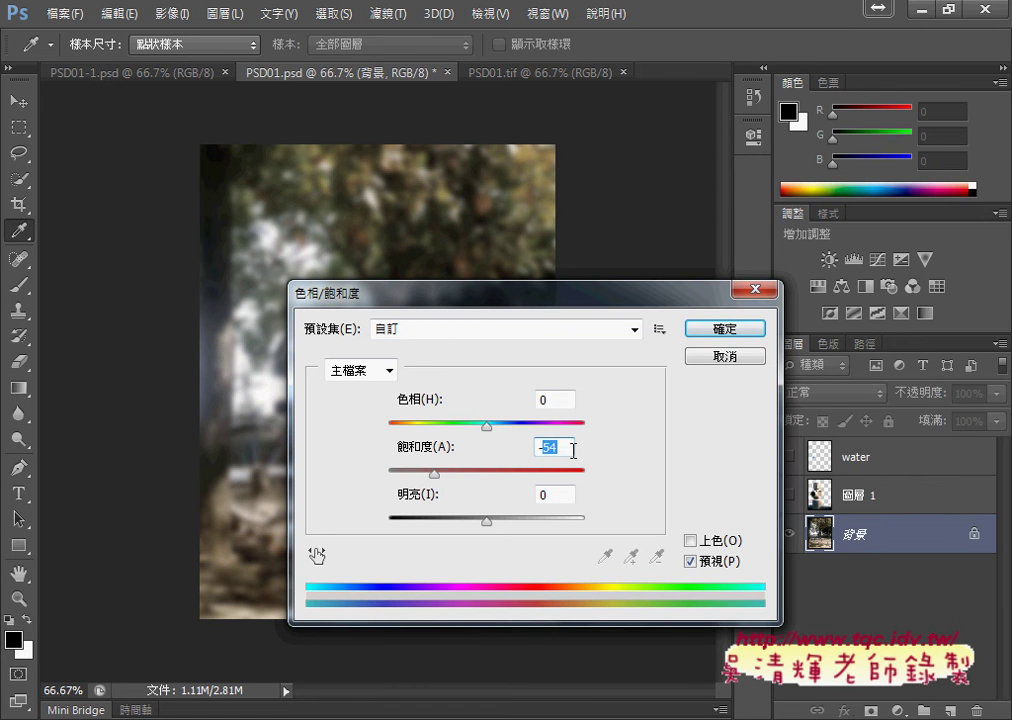
type("60")
left_click(752, 336)
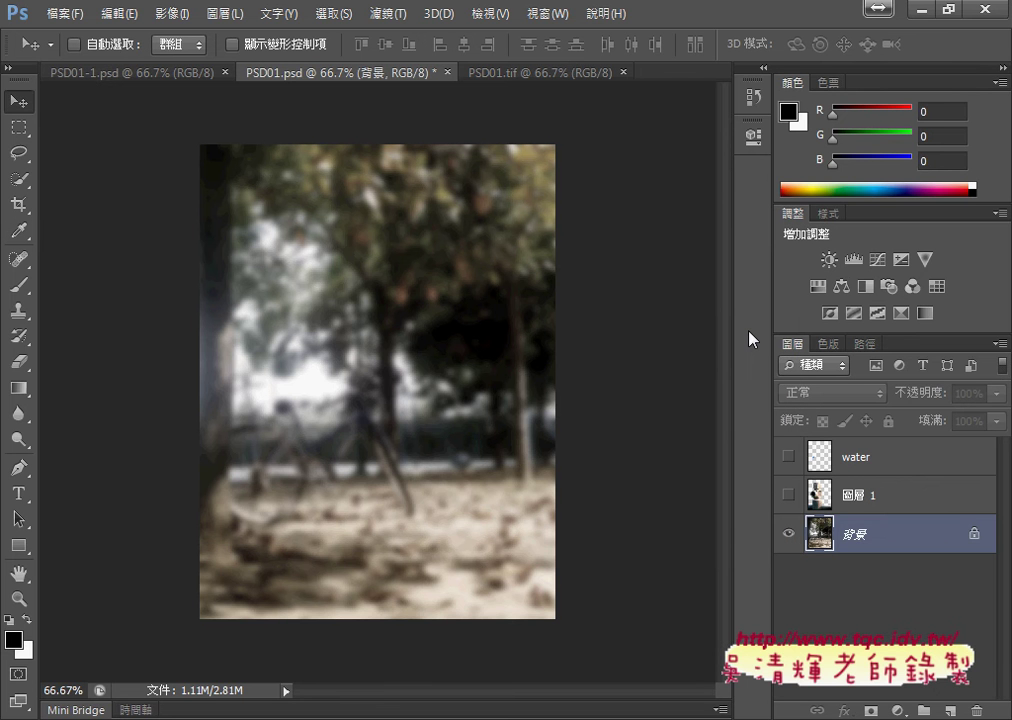
- Compare the desaturated background's colours with the reference image PSD01.tif
left_click(508, 73)
left_click(378, 76)
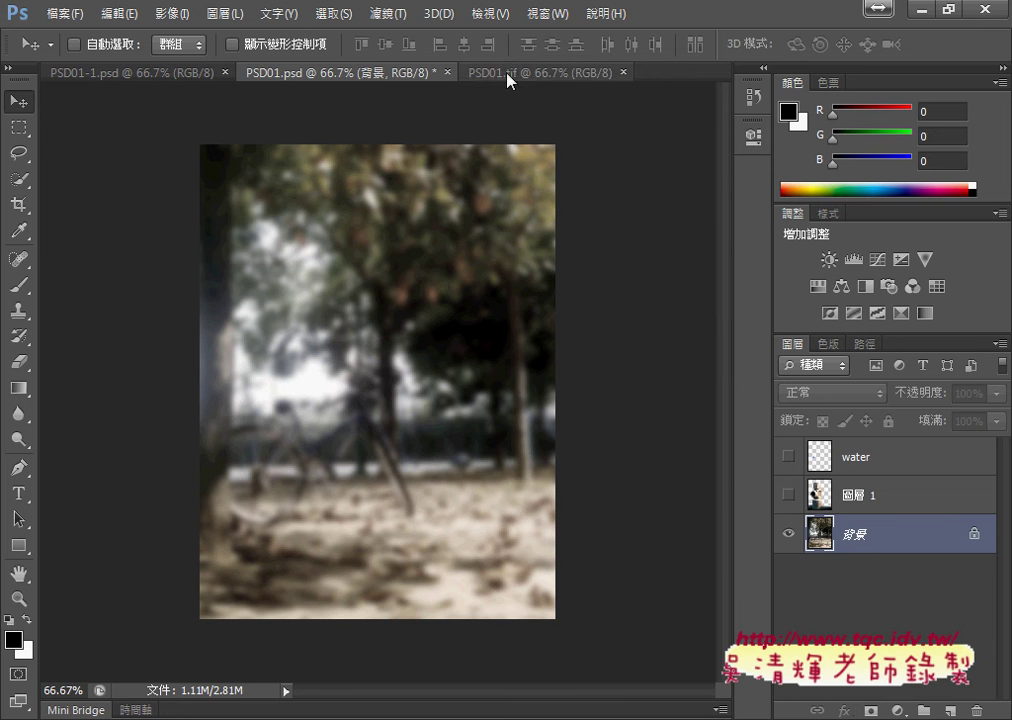
left_click(516, 80)
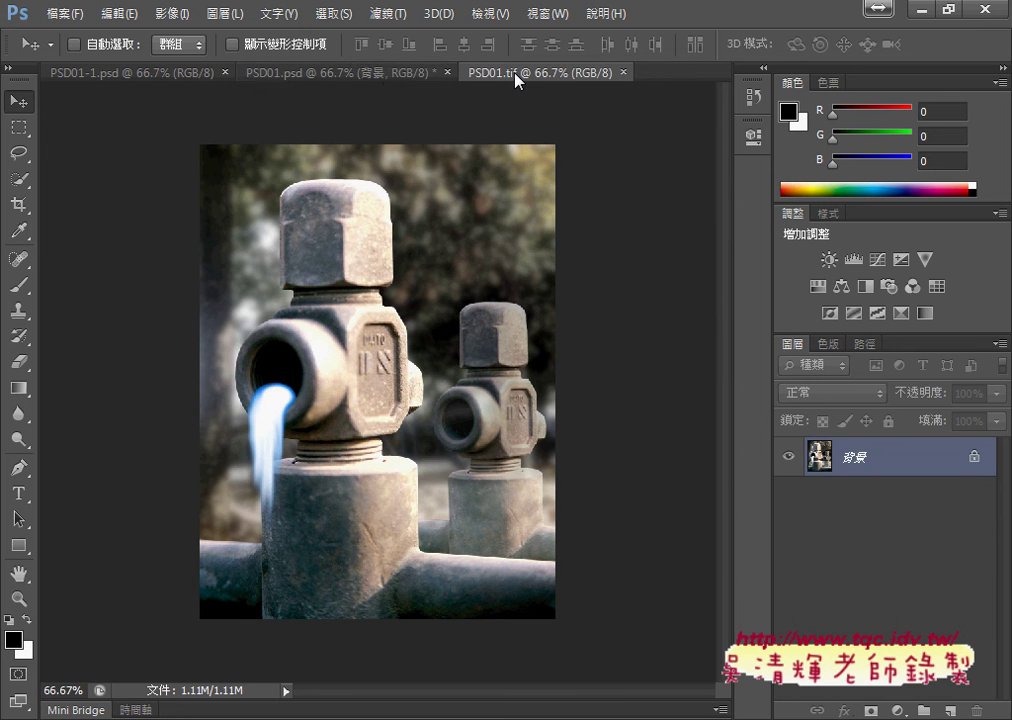
left_click(370, 80)
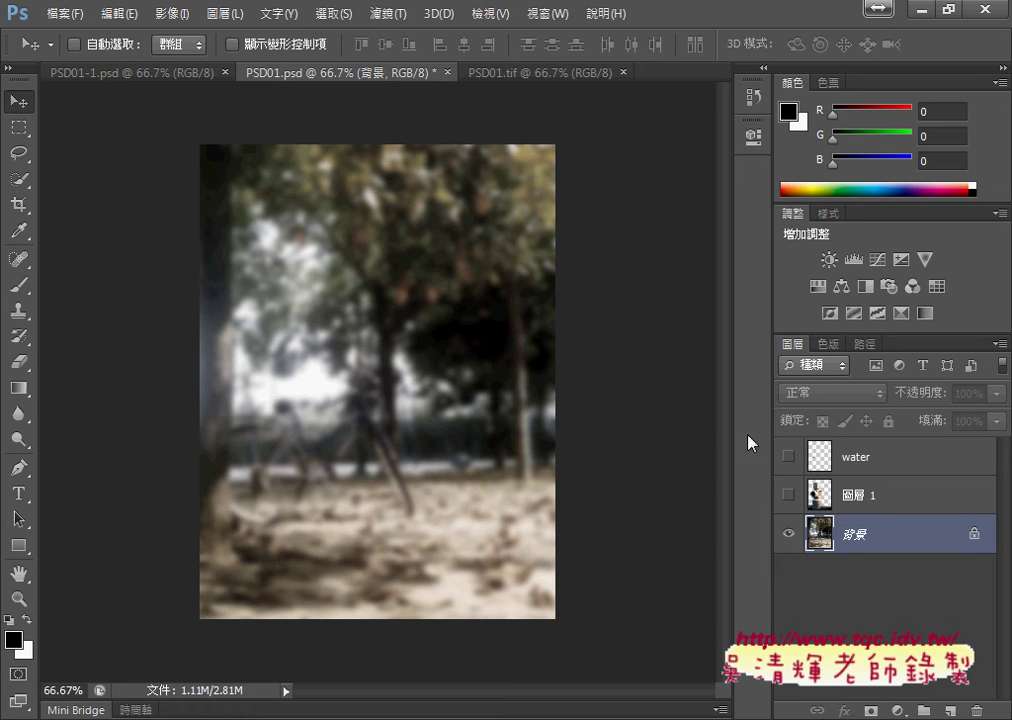
- Make the water layer and 圖層 1 visible in PSD01.psd
left_click(788, 456)
left_click(788, 495)
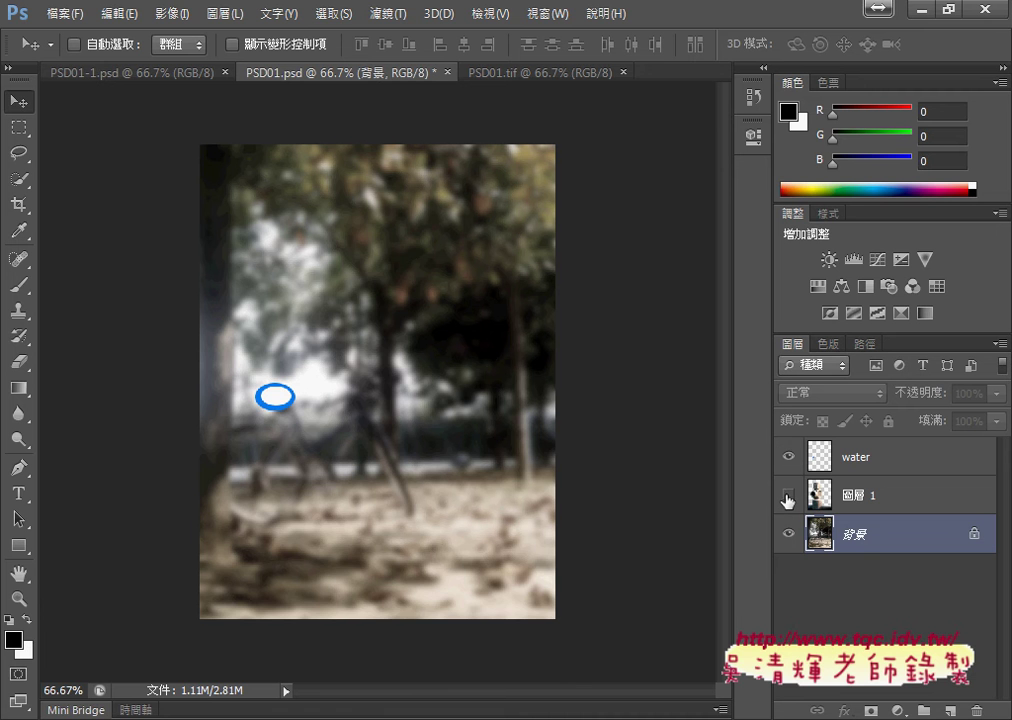
left_click(788, 496)
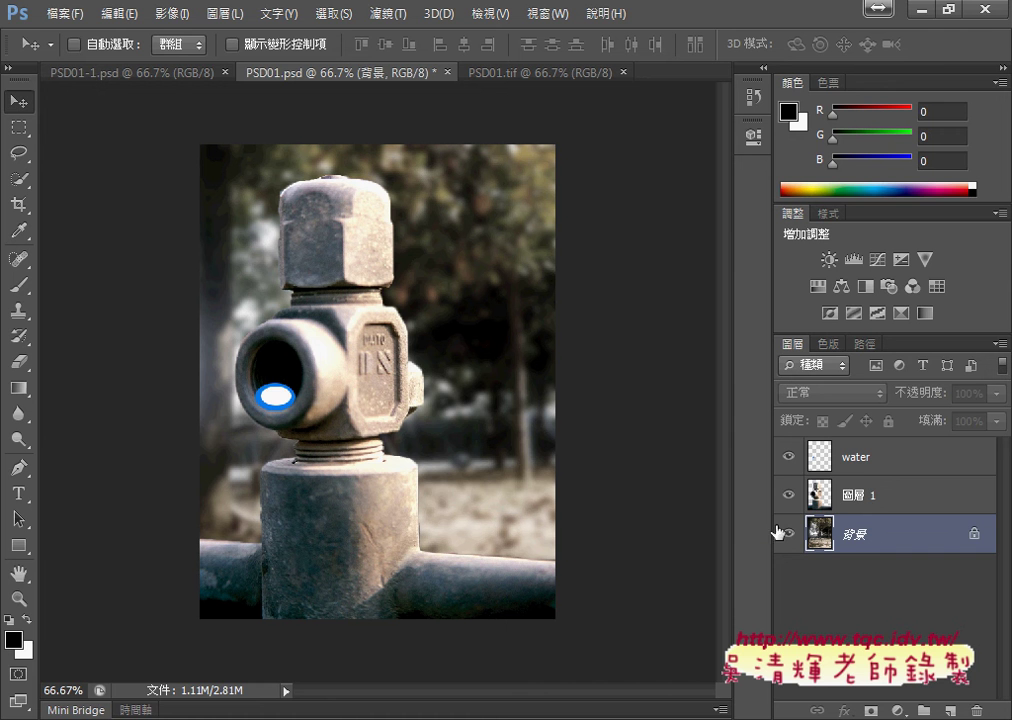
- Move the water layer below 圖層 1 and back to the top, and toggle its visibility off and on
left_click_drag(795, 466, 858, 513)
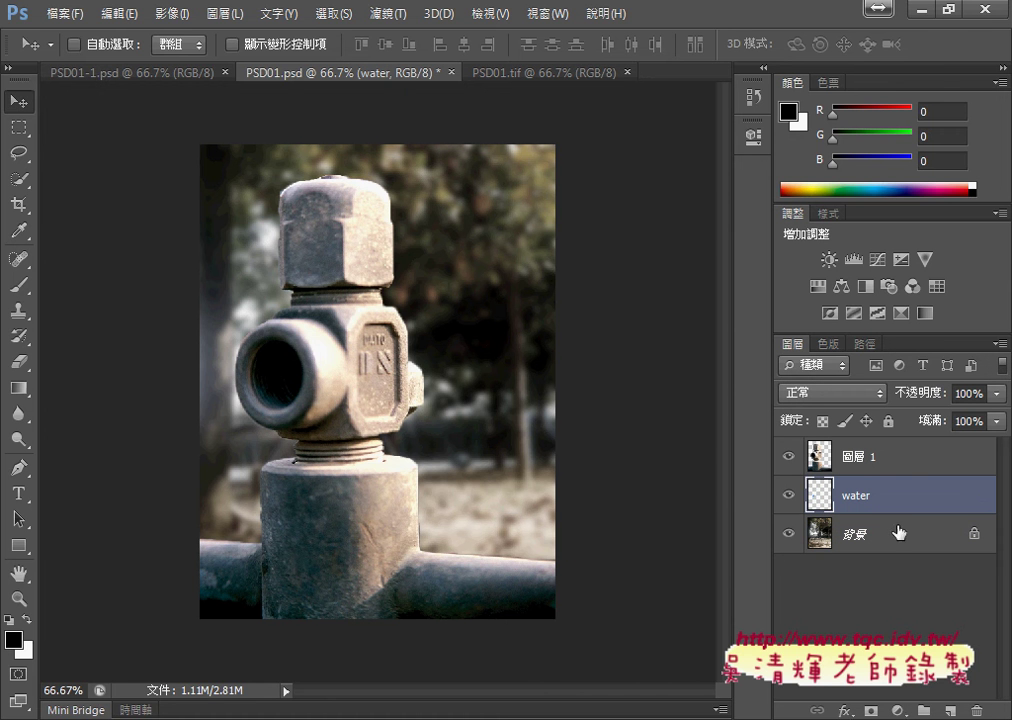
left_click_drag(876, 466, 880, 455)
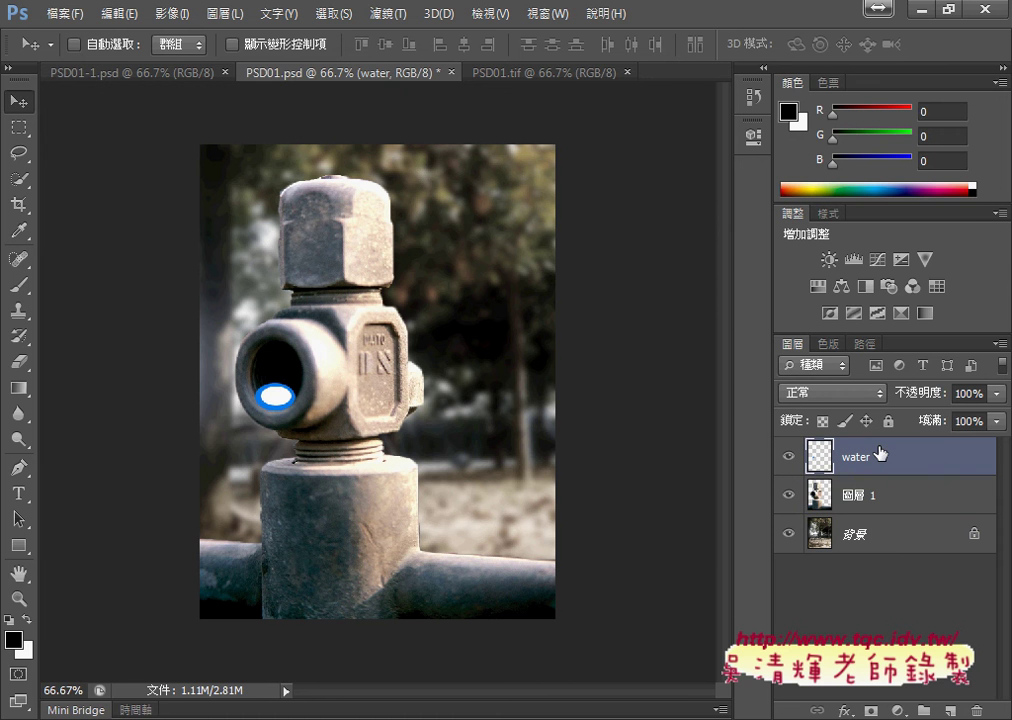
left_click(790, 459)
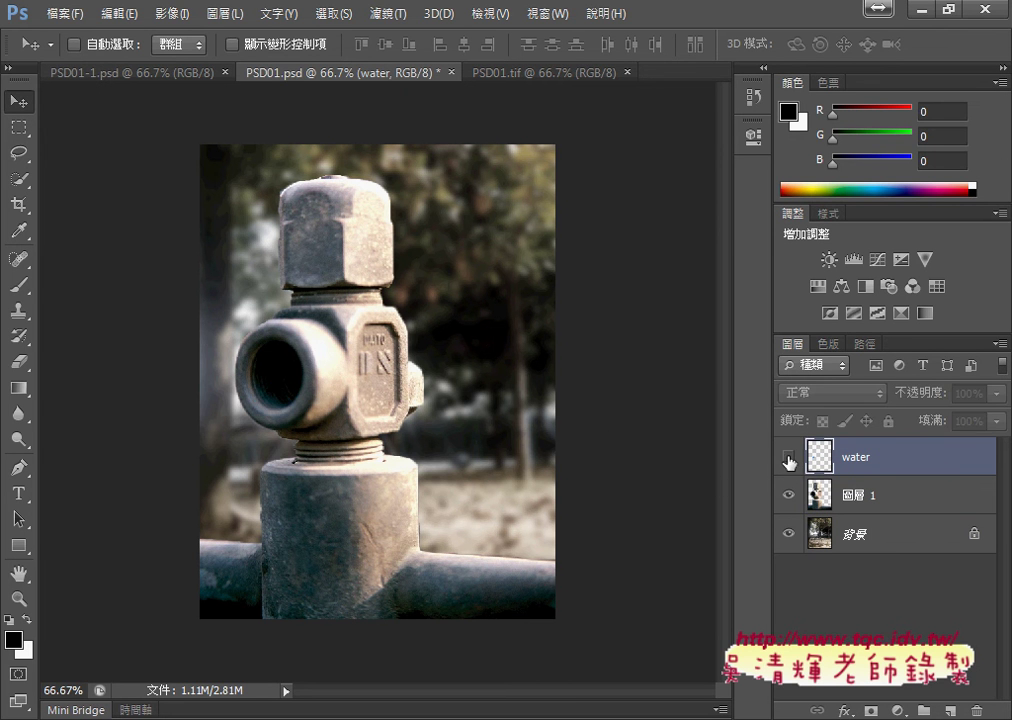
left_click(790, 459)
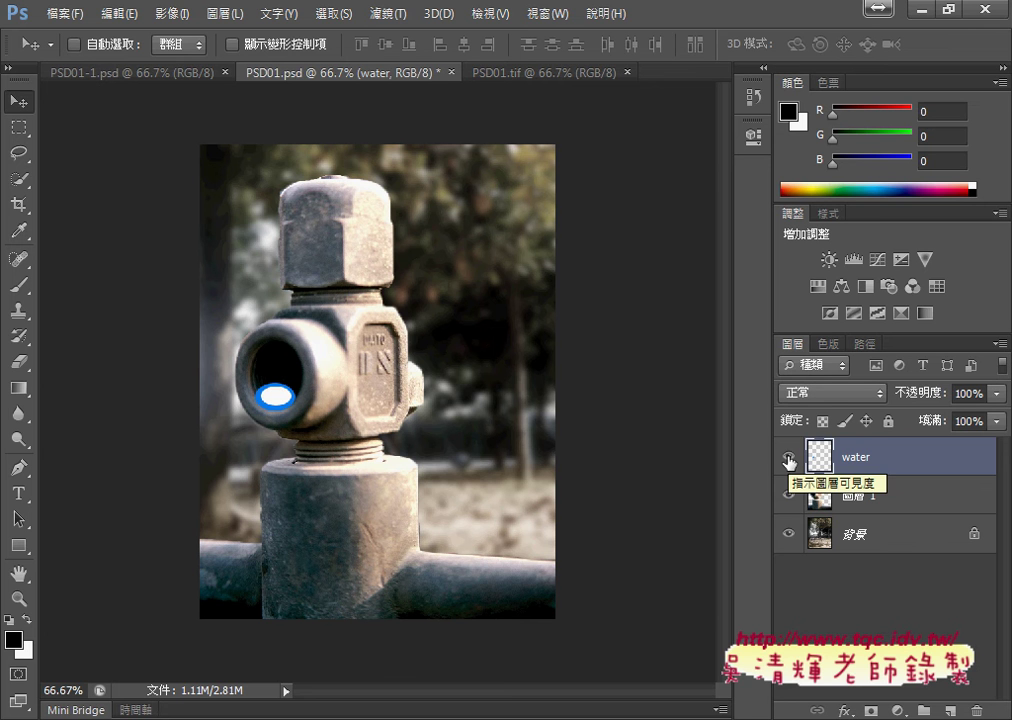
- With the PSD01.tif water stream as reference, smear the lower edge of the water layer's ellipse slightly downward with the Smudge tool
left_click(525, 72)
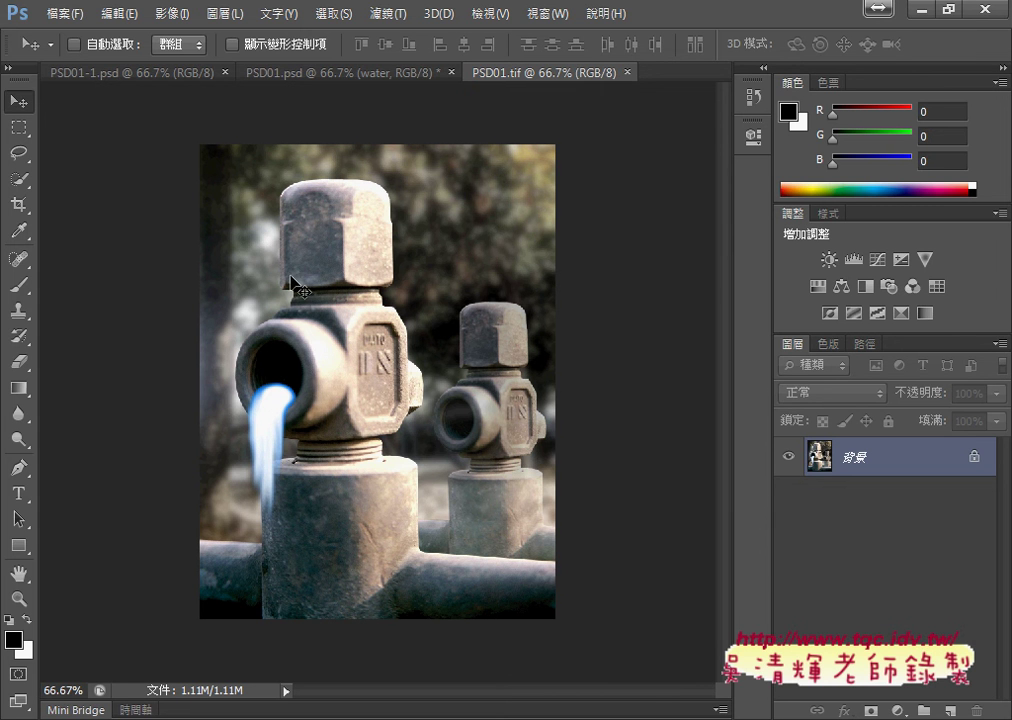
left_click(311, 74)
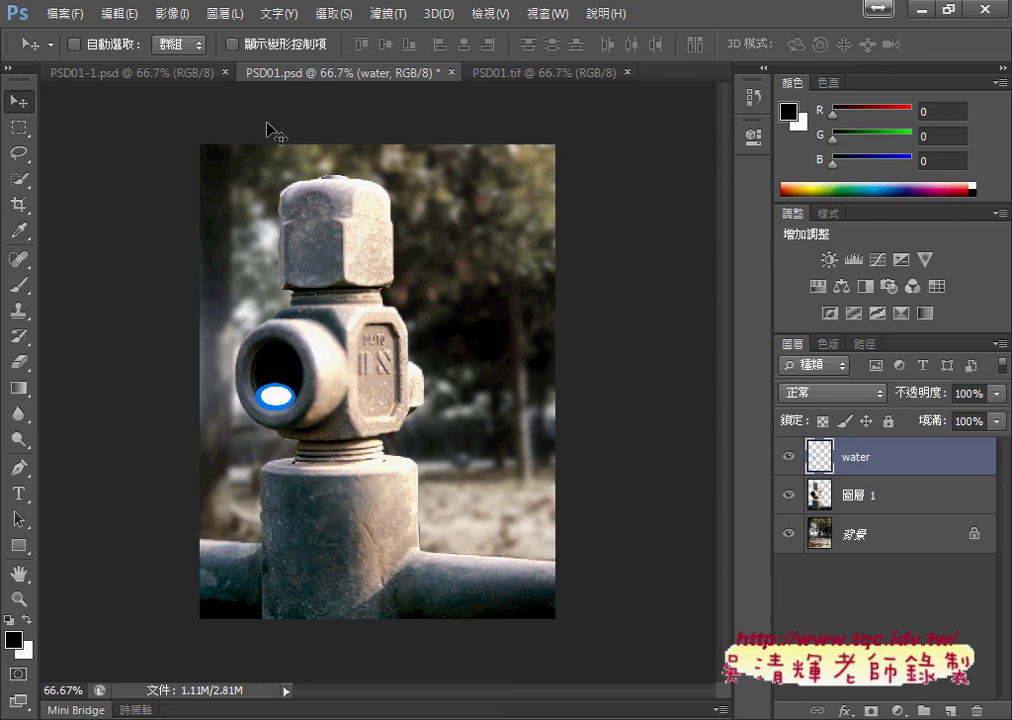
left_click(27, 421)
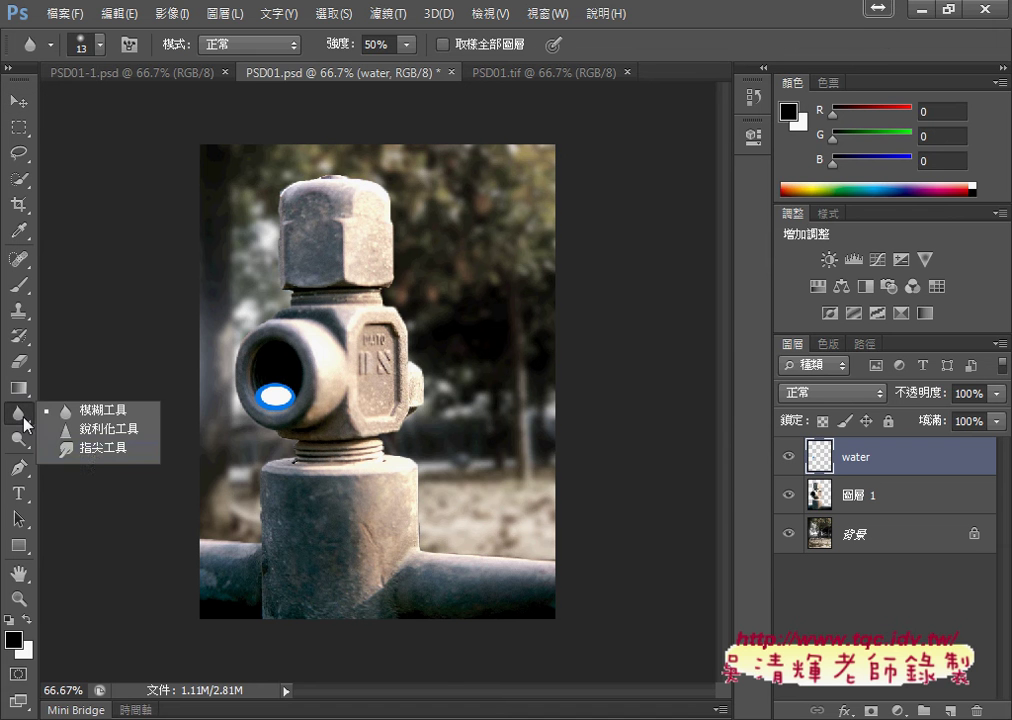
left_click(99, 449)
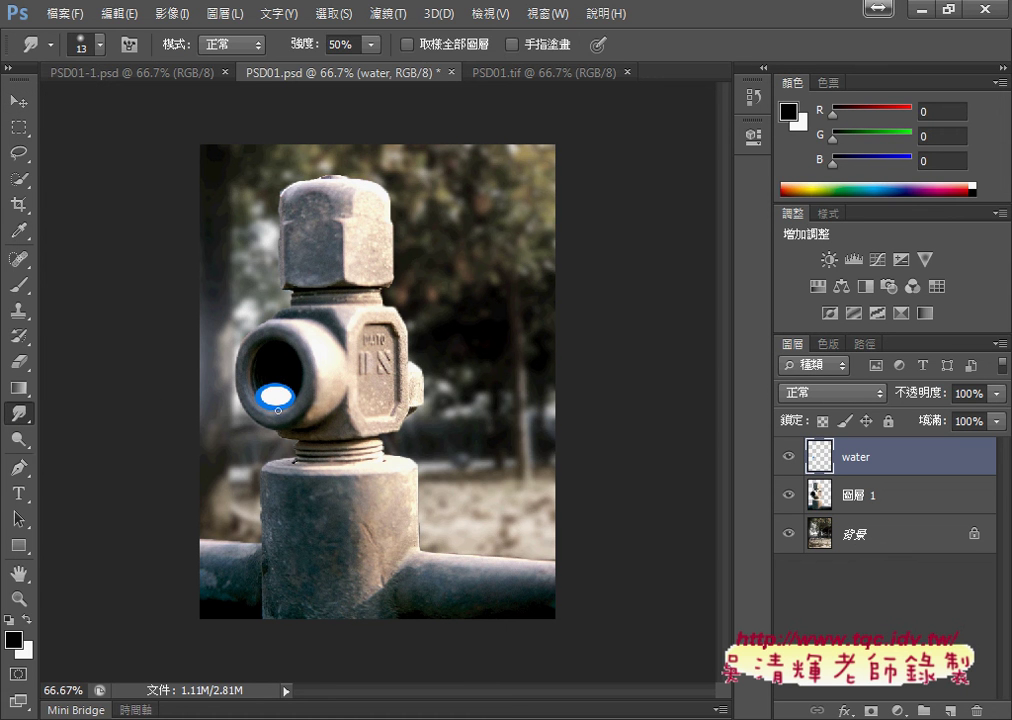
mouse_move(275, 398)
left_mouse_down()
mouse_move(271, 412)
mouse_move(282, 412)
left_mouse_up()
- Check the water stream in PSD01.tif, and view the Smudge tool and its brush options in PSD01.psd
left_click(514, 78)
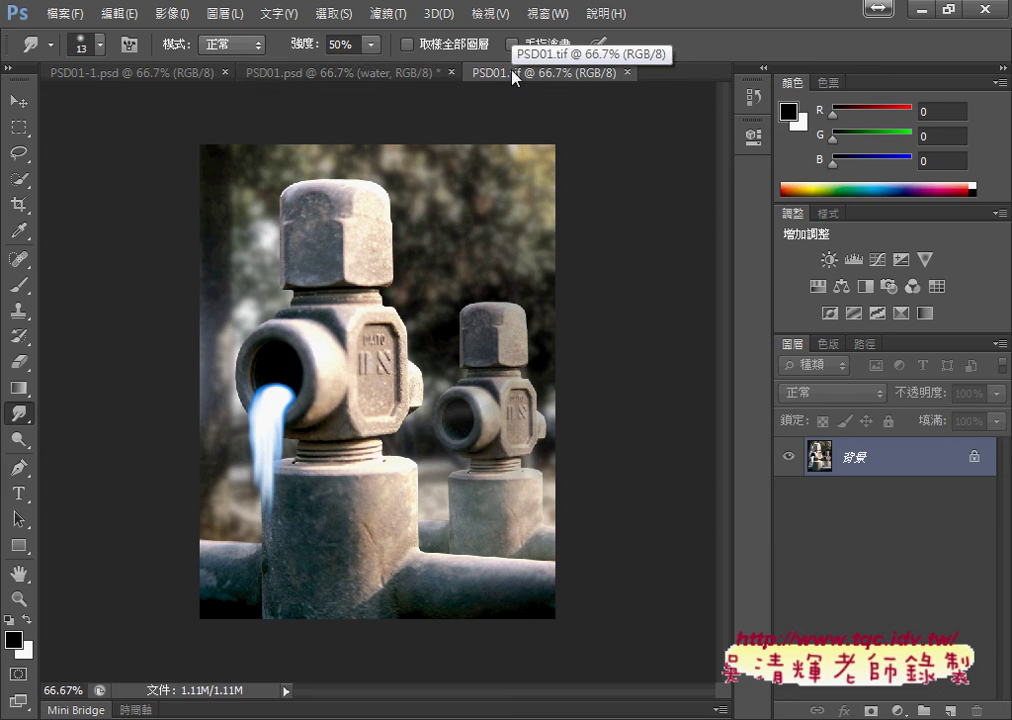
left_click(340, 74)
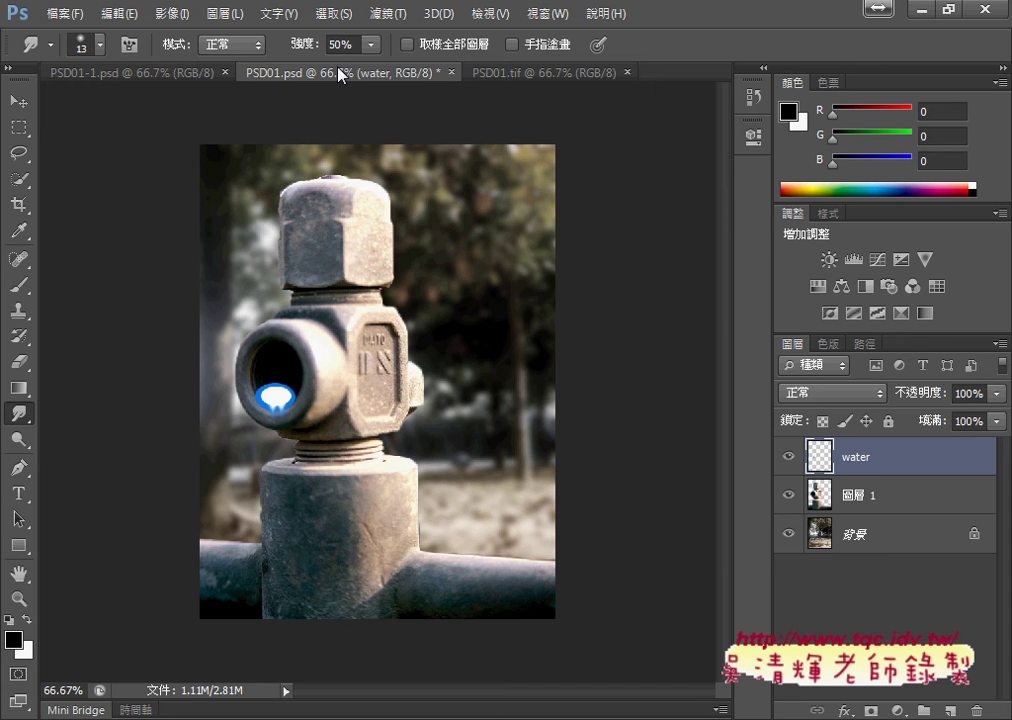
right_click(18, 413)
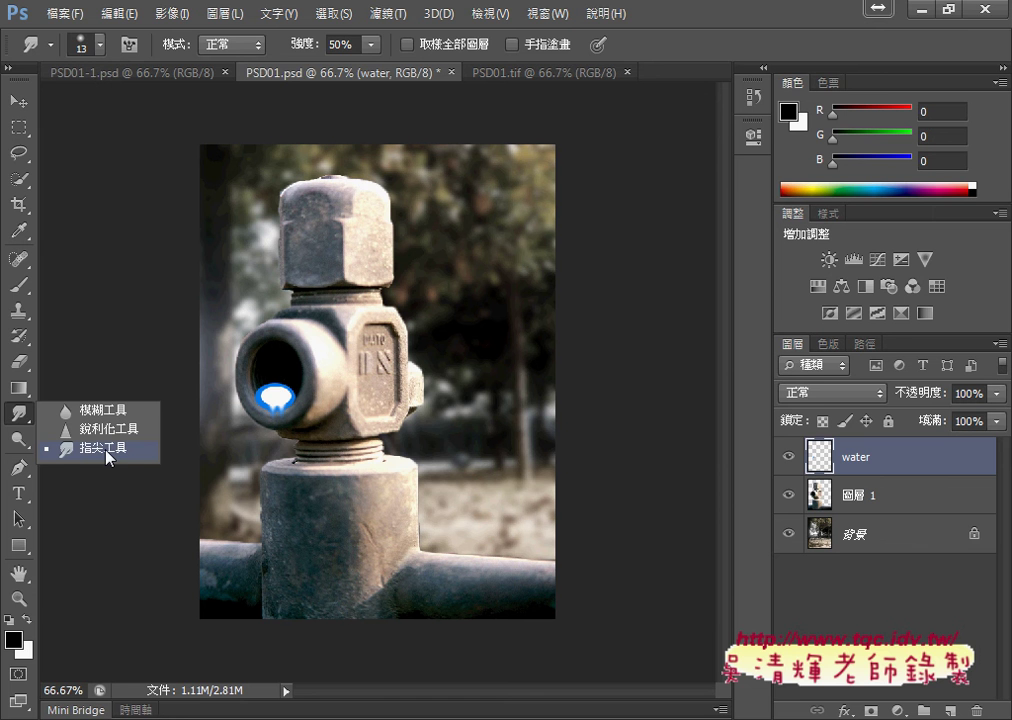
mouse_move(120, 430)
left_mouse_down()
mouse_move(146, 458)
mouse_move(106, 478)
left_mouse_up()
mouse_move(272, 52)
left_mouse_down()
mouse_move(22, 88)
mouse_move(22, 52)
mouse_move(55, 38)
mouse_move(357, 32)
mouse_move(597, 42)
mouse_move(627, 68)
mouse_move(494, 90)
mouse_move(262, 70)
left_mouse_up()
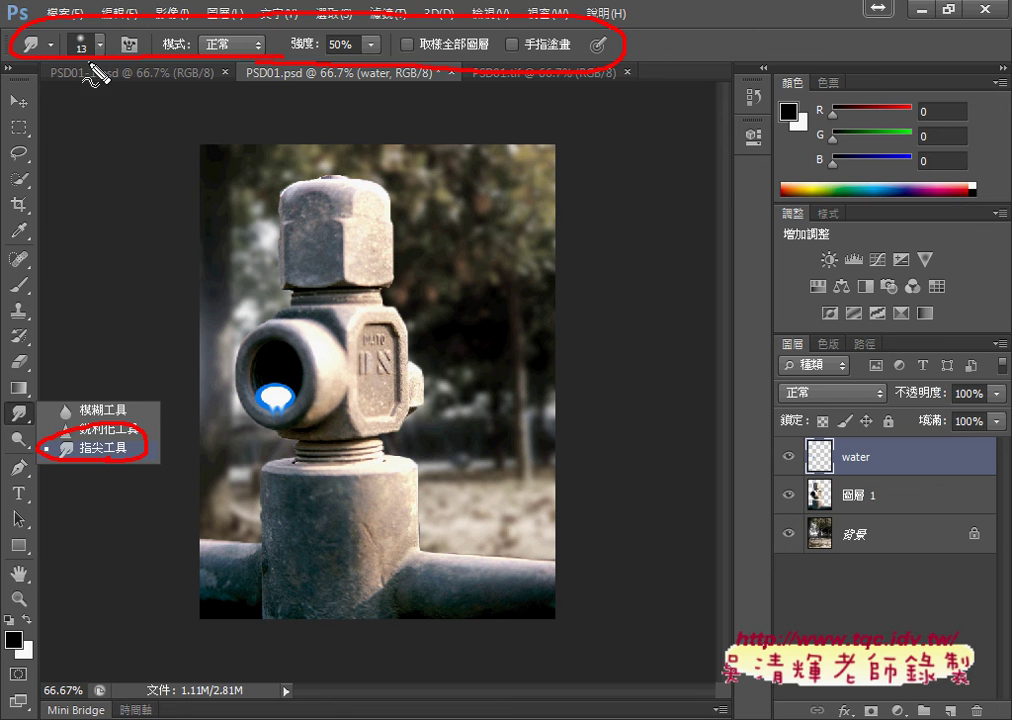
mouse_move(88, 66)
left_mouse_down()
mouse_move(55, 58)
mouse_move(105, 30)
mouse_move(90, 72)
left_mouse_up()
key("Escape")
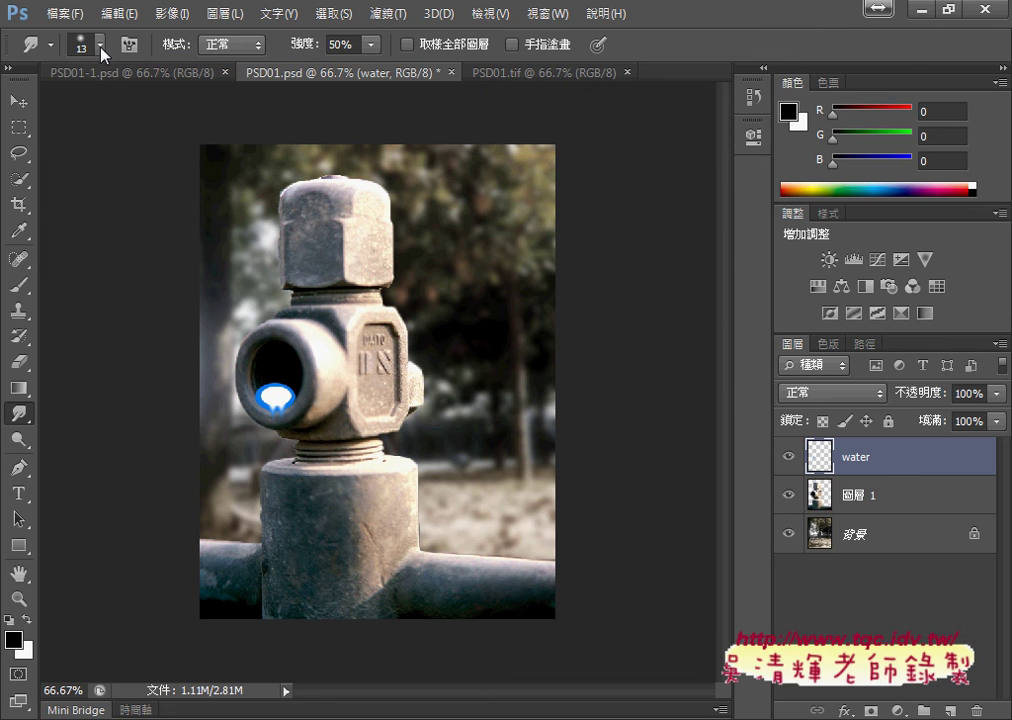
- Set the Smudge brush size to 50 px and smear the lower part of the water ellipse slightly downward
left_click(100, 45)
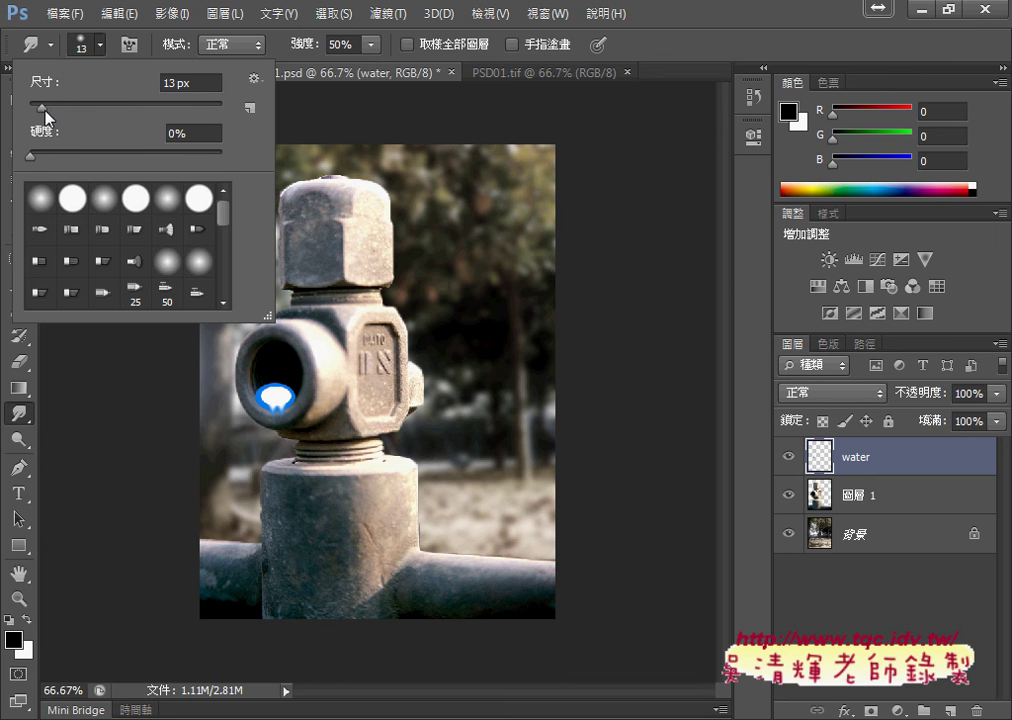
left_click_drag(41, 106, 73, 110)
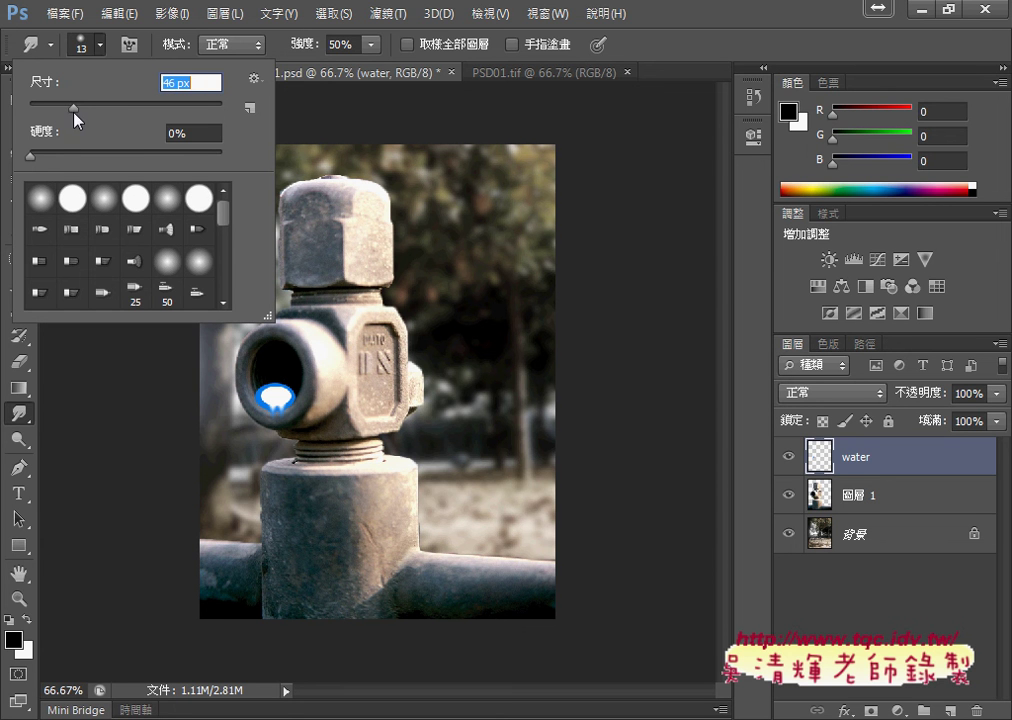
left_click_drag(177, 83, 162, 86)
type("50")
key("Return")
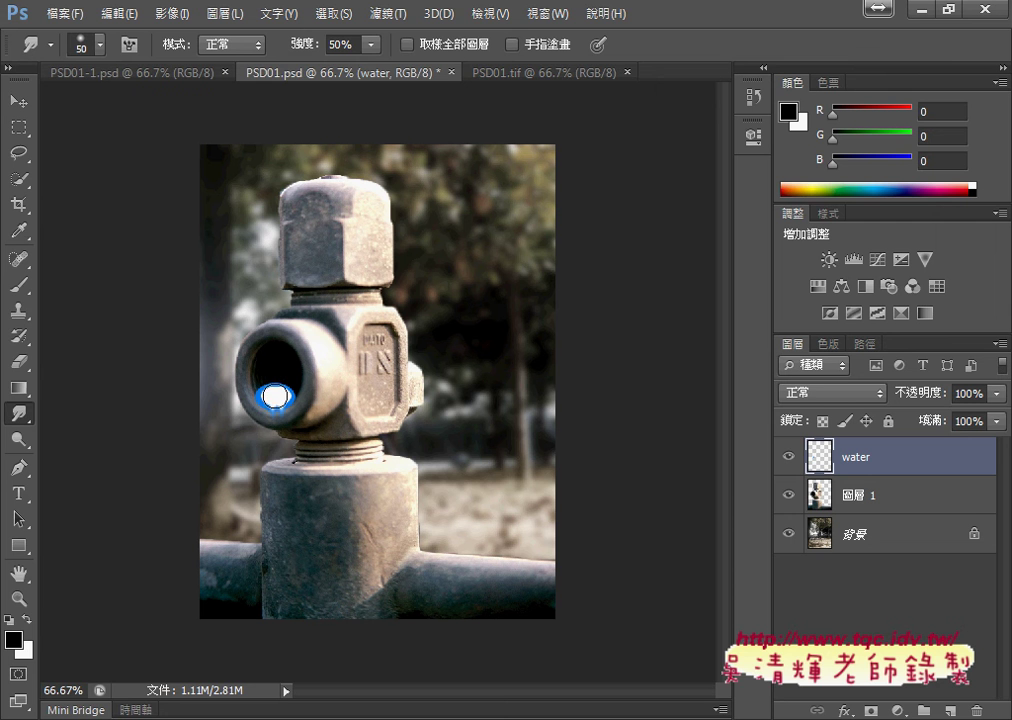
left_click_drag(276, 396, 277, 409)
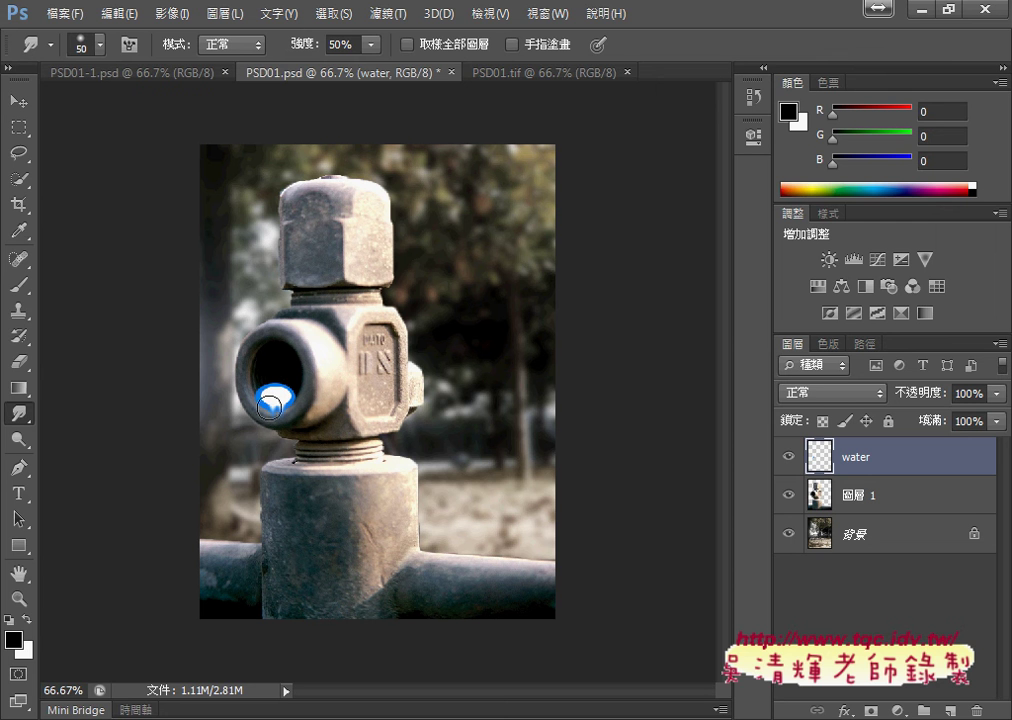
- With PSD01.tif as reference, smudge the water ellipse down from the pipe mouth into a long curved stream, undoing the first long stroke
left_click(521, 80)
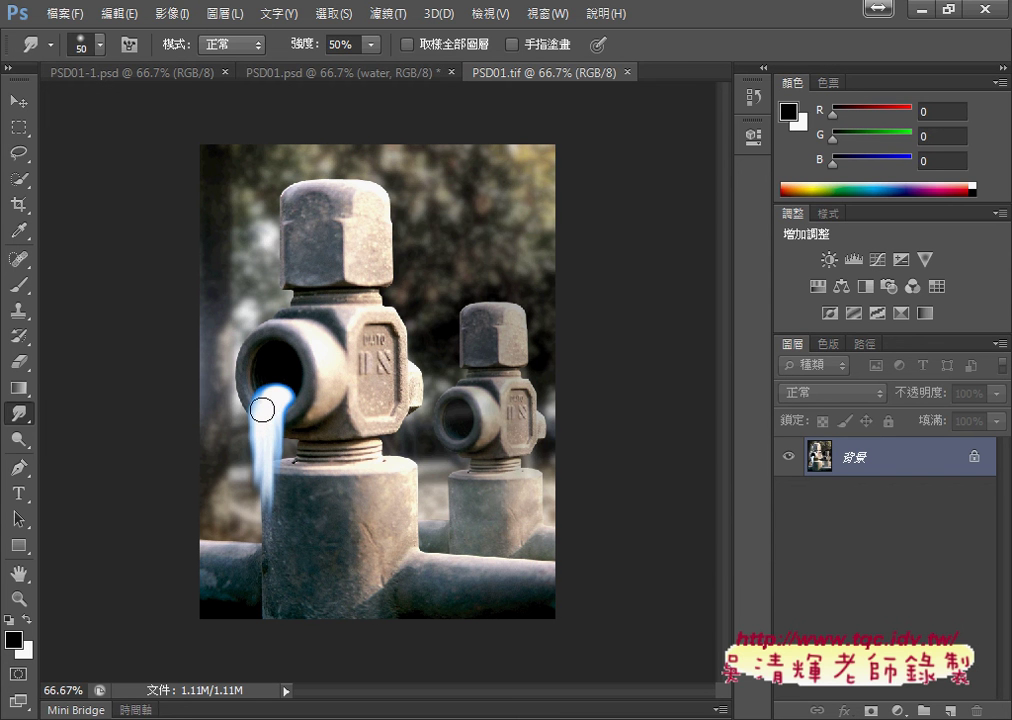
left_click(340, 73)
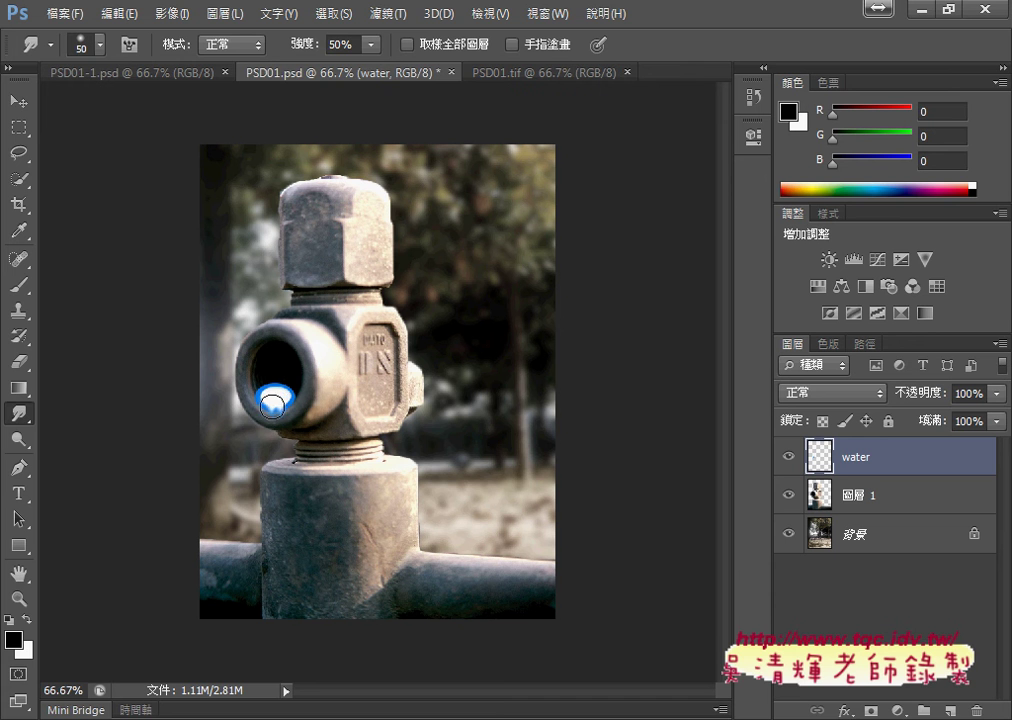
mouse_move(275, 403)
left_mouse_down()
mouse_move(240, 469)
mouse_move(280, 396)
mouse_move(249, 465)
left_mouse_up()
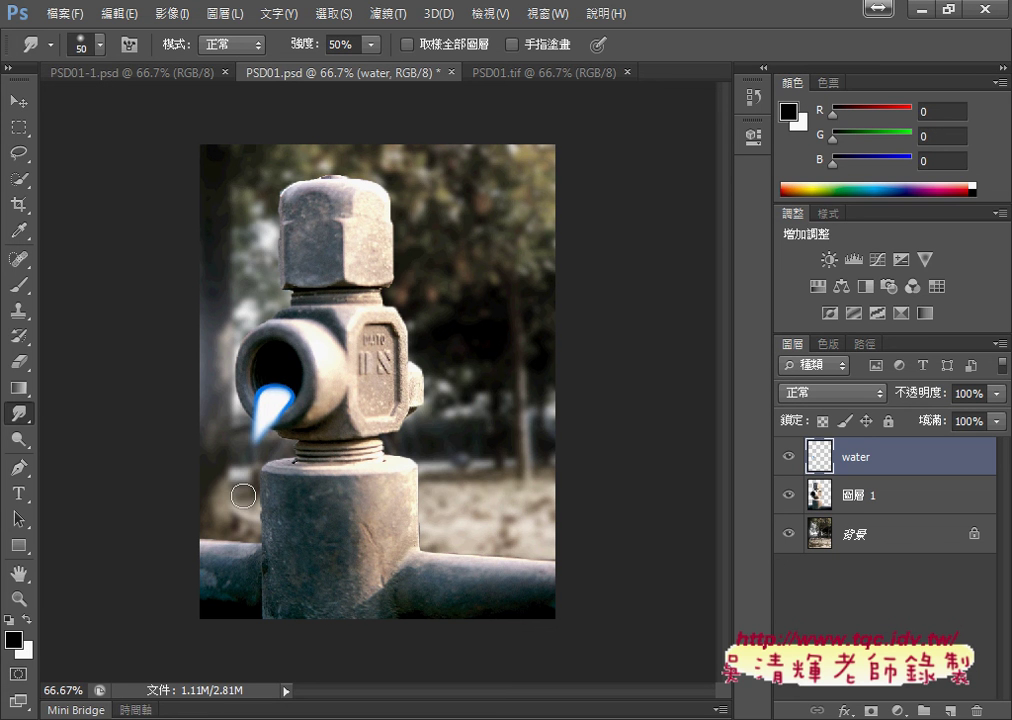
key("ctrl+z")
left_click_drag(272, 400, 258, 528)
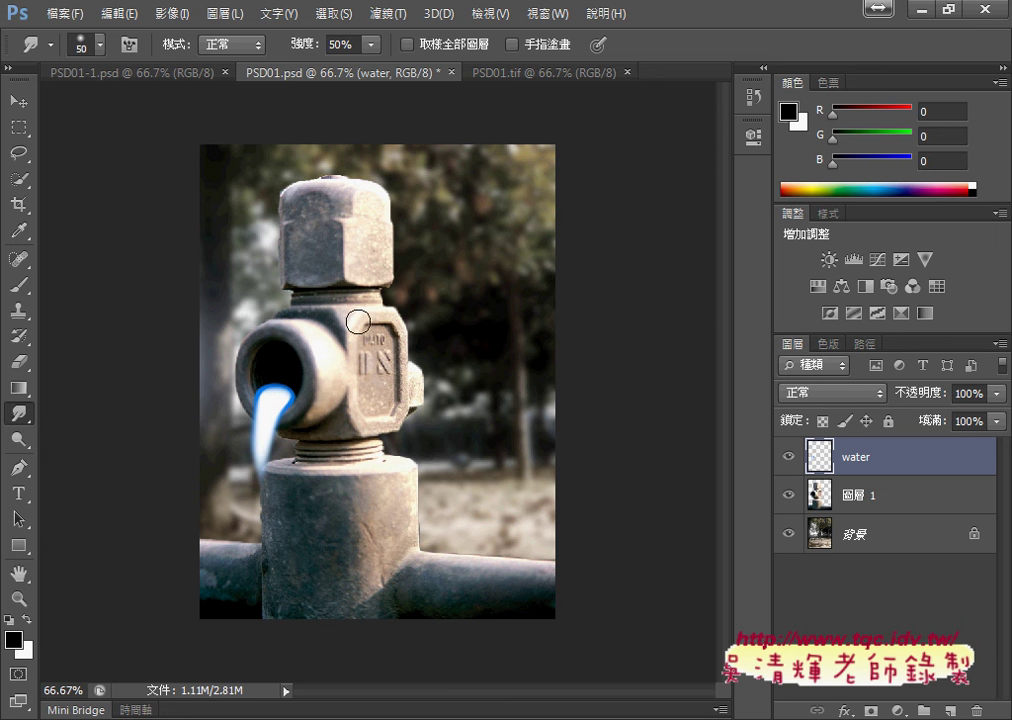
- Compare the stream with PSD01.tif and set the Smudge brush size to 20 px
left_click(500, 72)
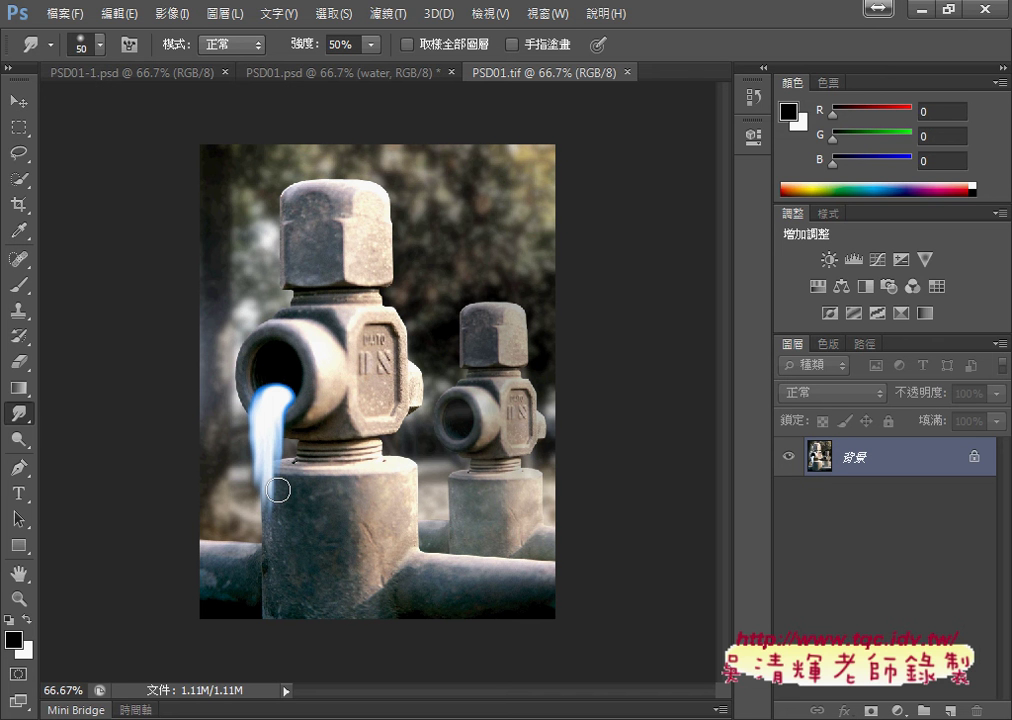
left_click(282, 66)
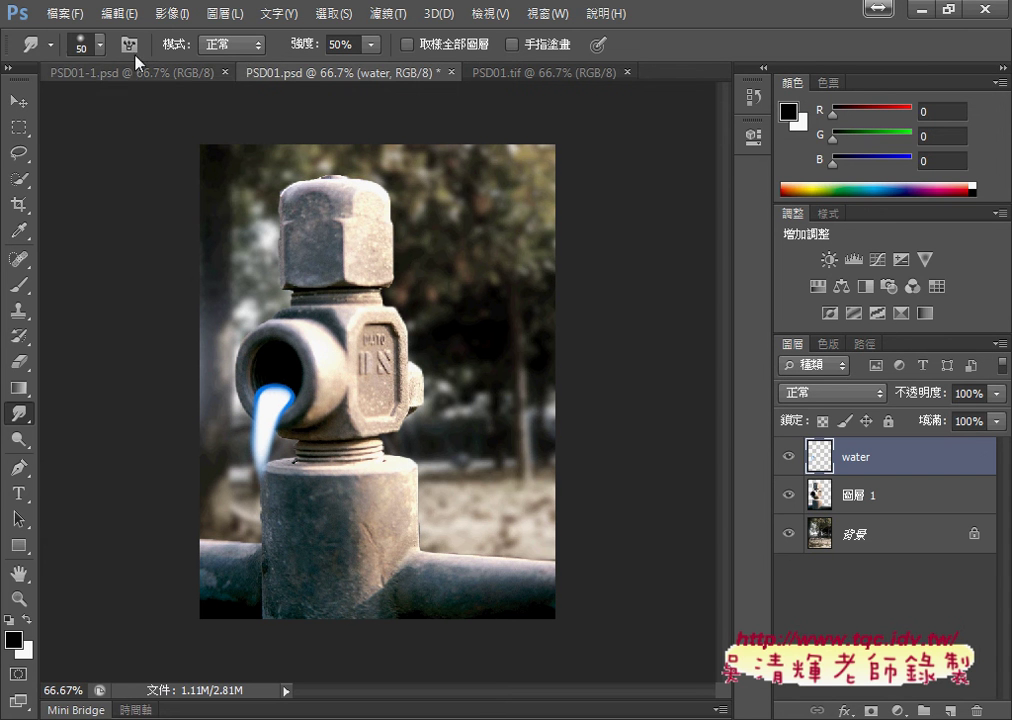
left_click(100, 46)
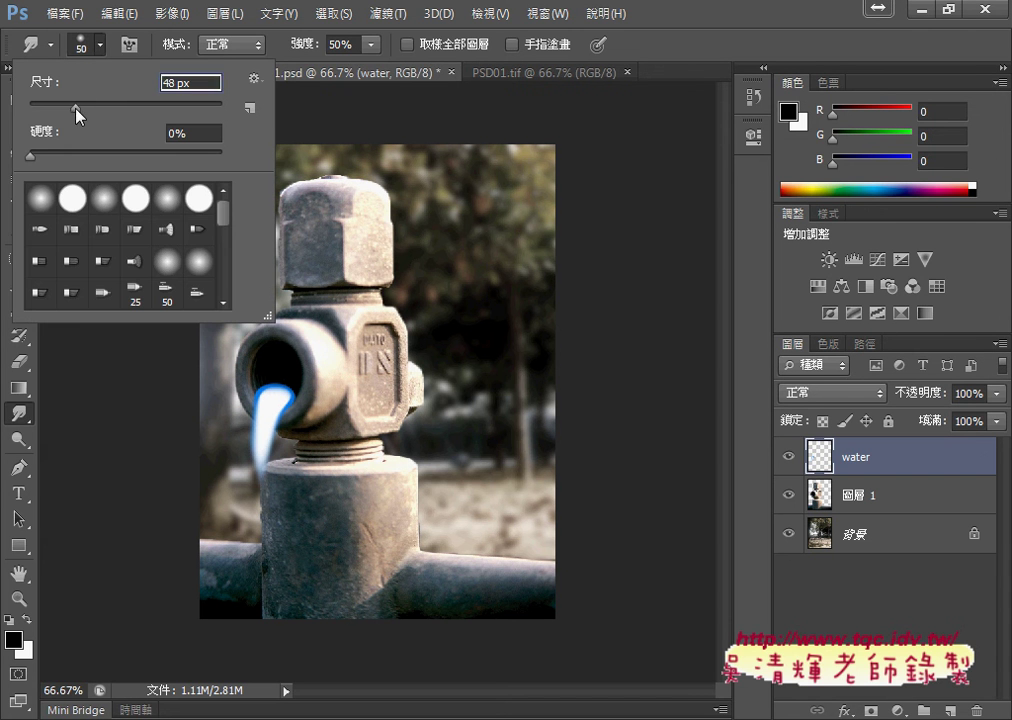
left_click_drag(59, 85, 48, 84)
left_click(181, 84)
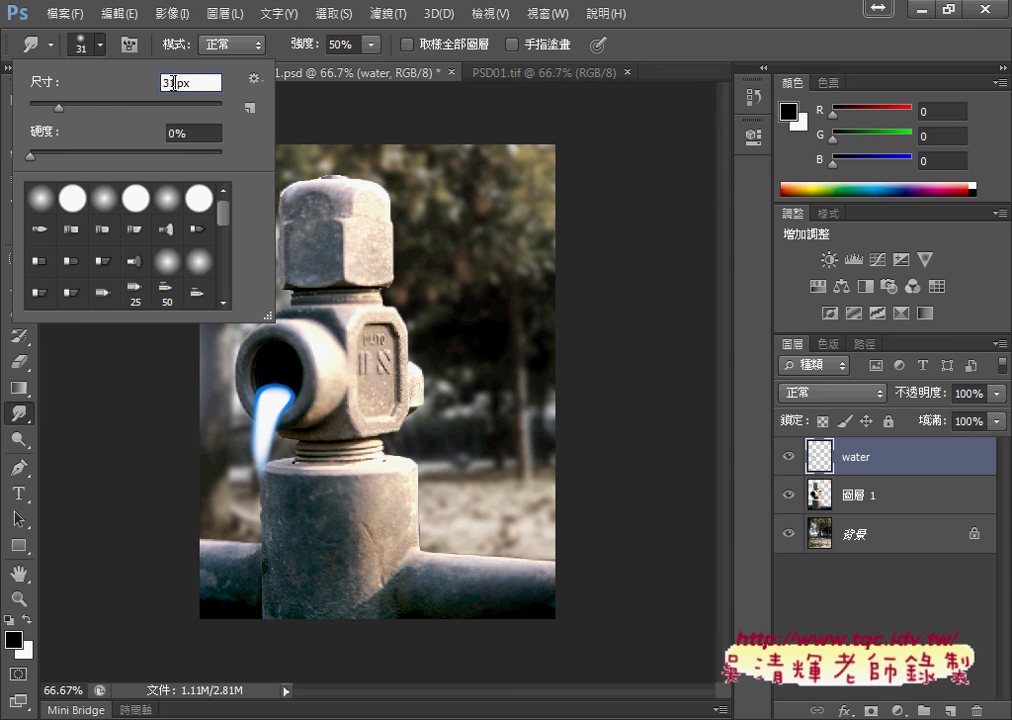
double_click(169, 84)
type("20")
key("Return")
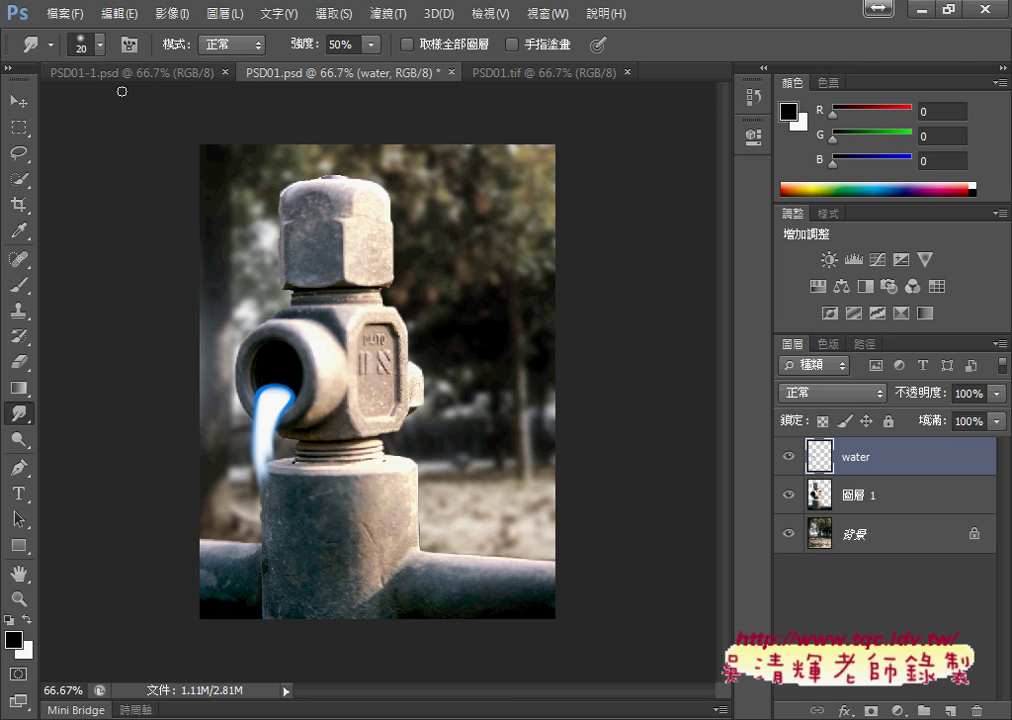
- Reduce the Smudge brush size to 10 px
left_click(100, 45)
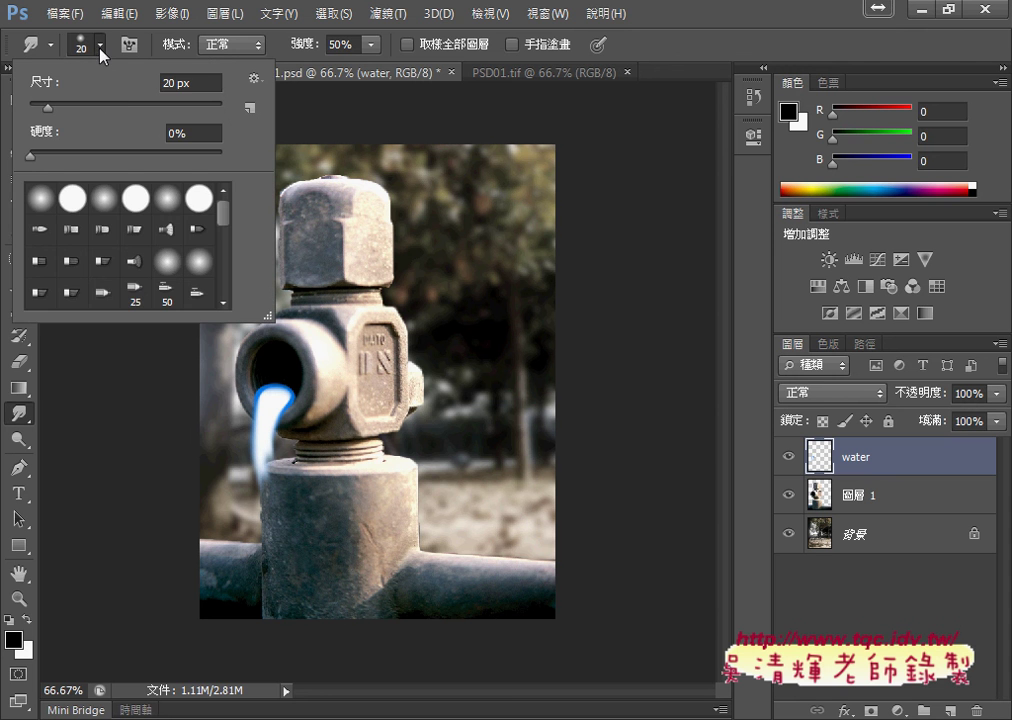
double_click(167, 83)
type("10")
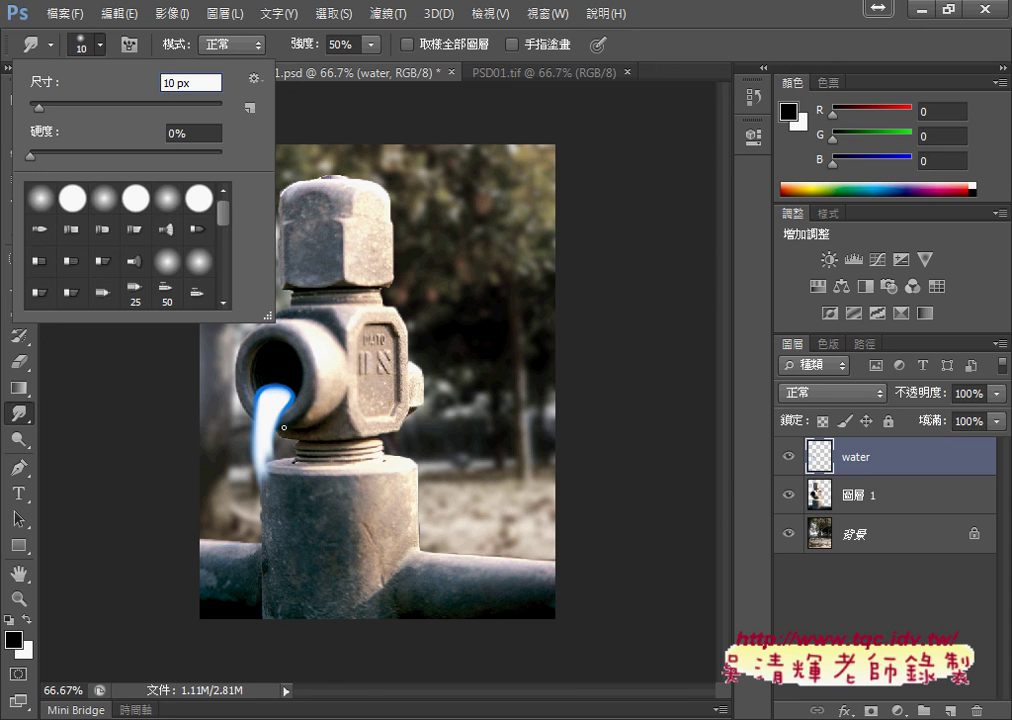
left_click(214, 347)
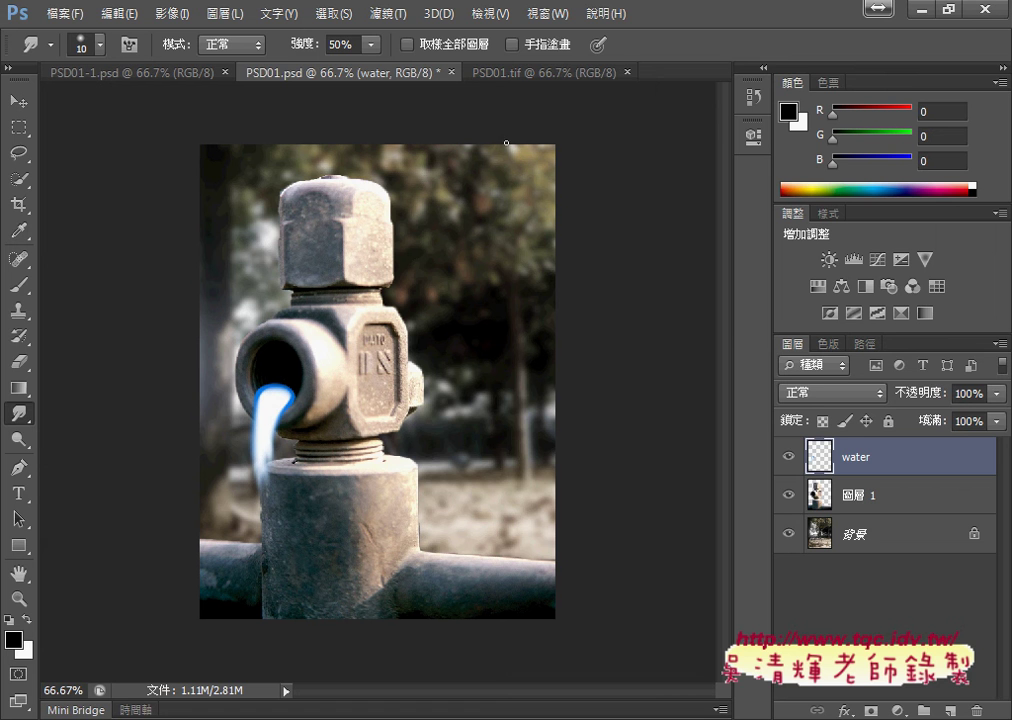
- Review PSD01.tif and switch to the browser to read the remaining design requirements in TQC PHOTOSHOP CS4題目檔.pdf
left_click(521, 80)
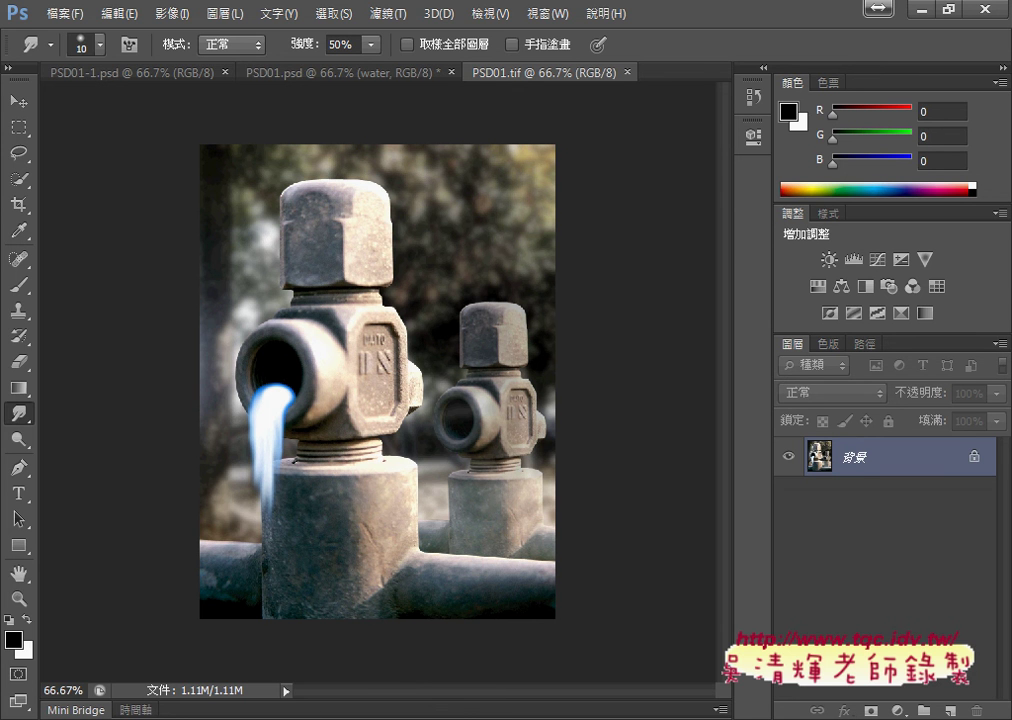
mouse_move(271, 719)
left_click(280, 626)
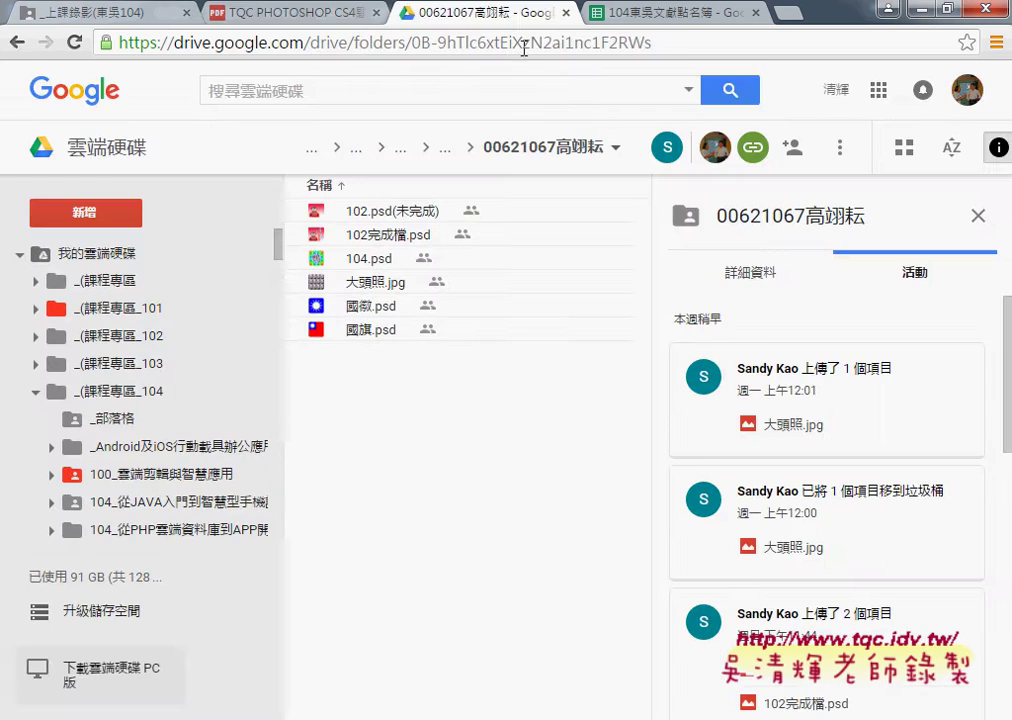
left_click(281, 14)
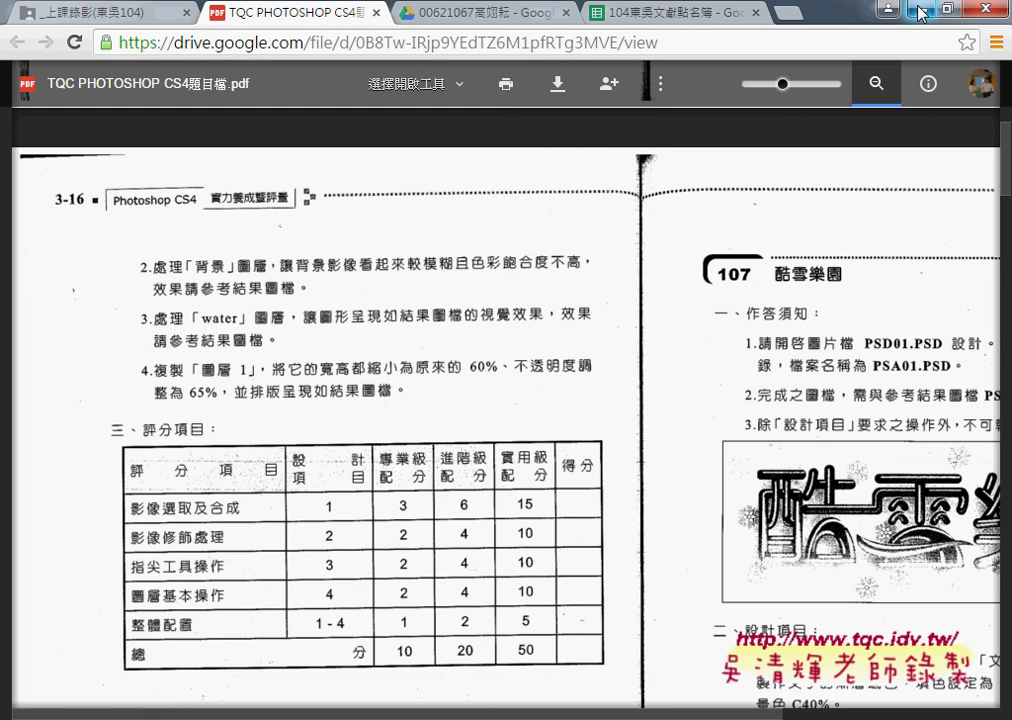
key("alt+Tab")
- Duplicate 圖層 1 in PSD01.psd as 圖層 1 拷貝
left_click(350, 75)
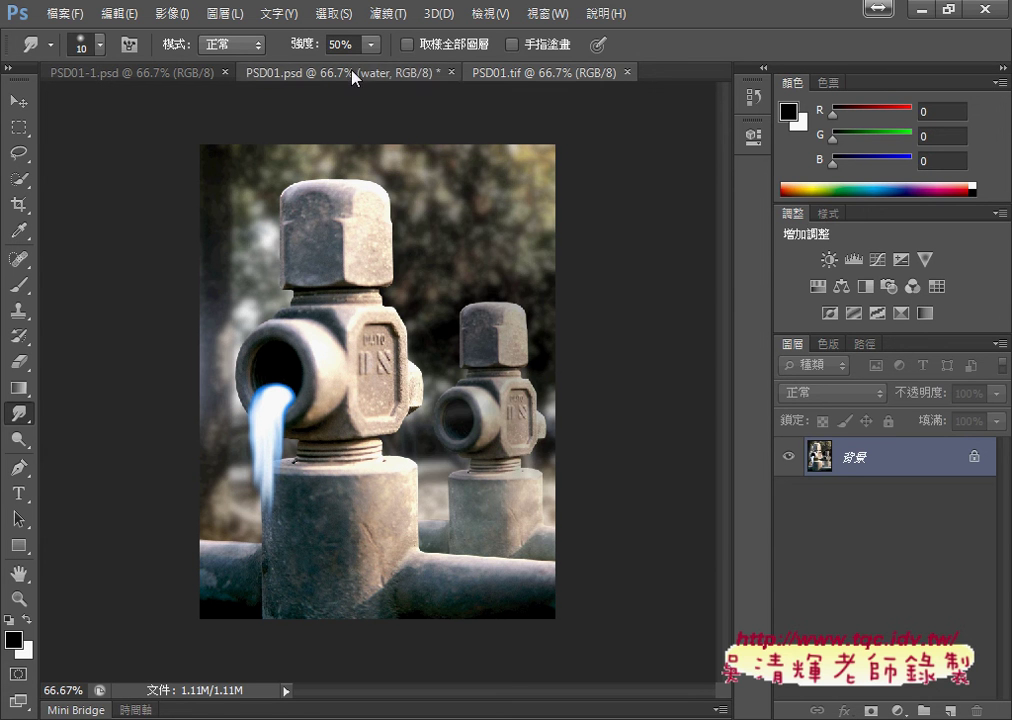
left_click(878, 496)
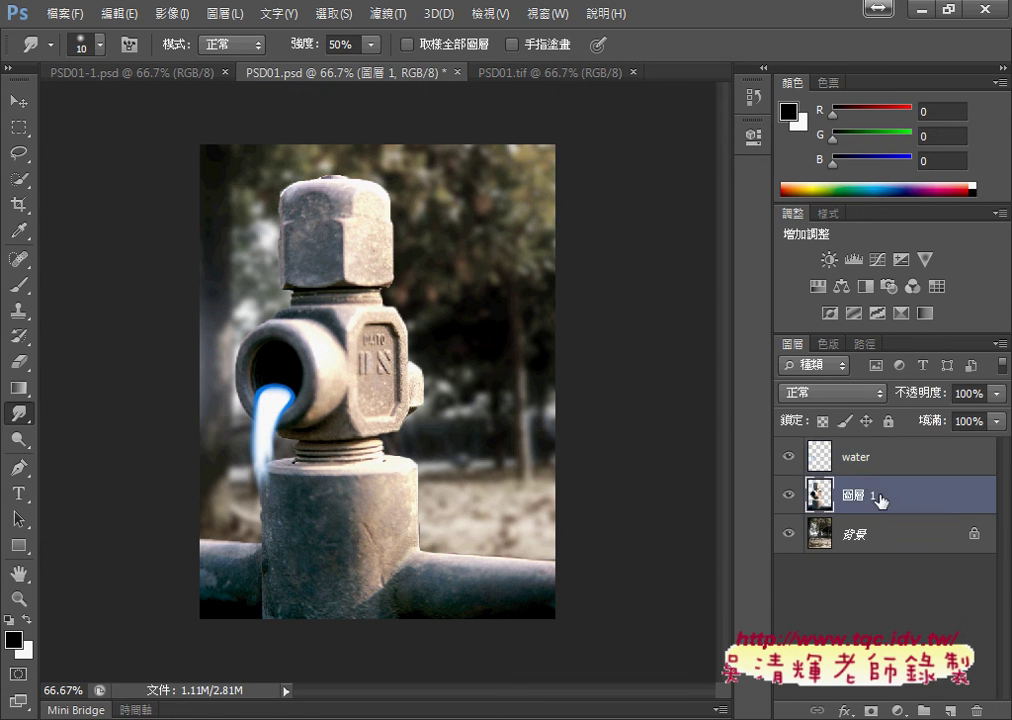
right_click(881, 499)
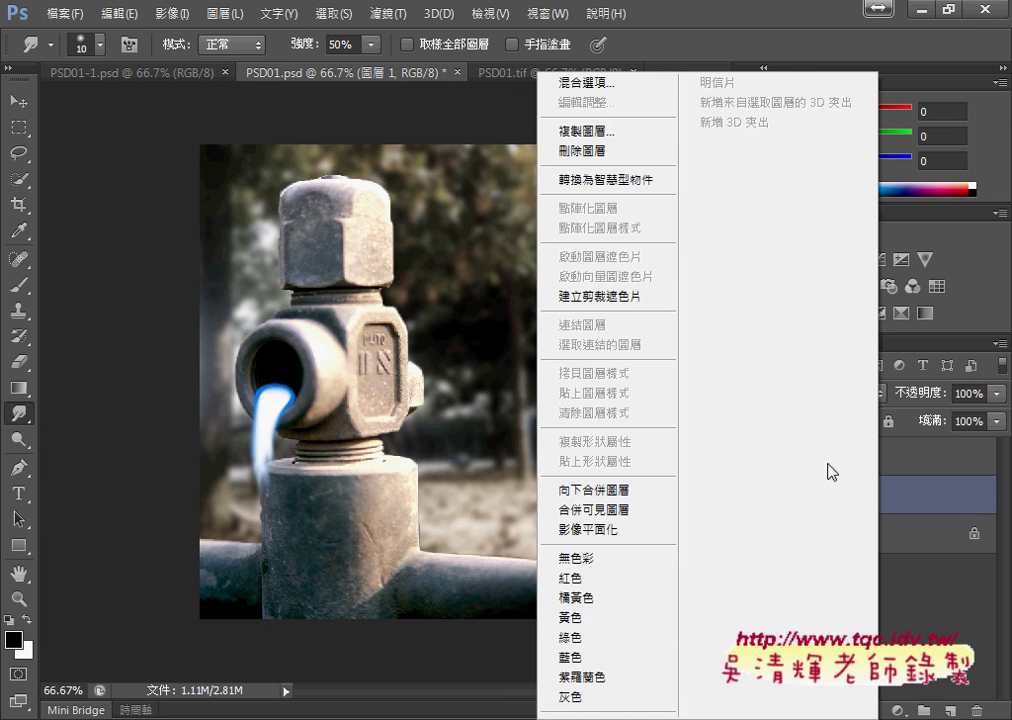
left_click(606, 136)
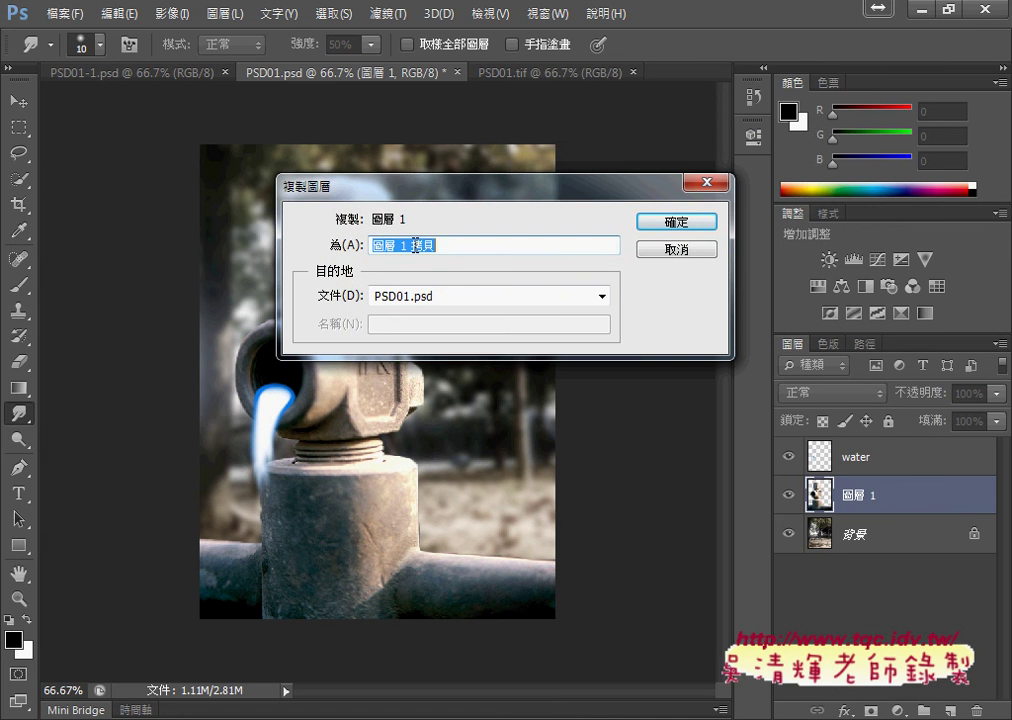
left_click(677, 228)
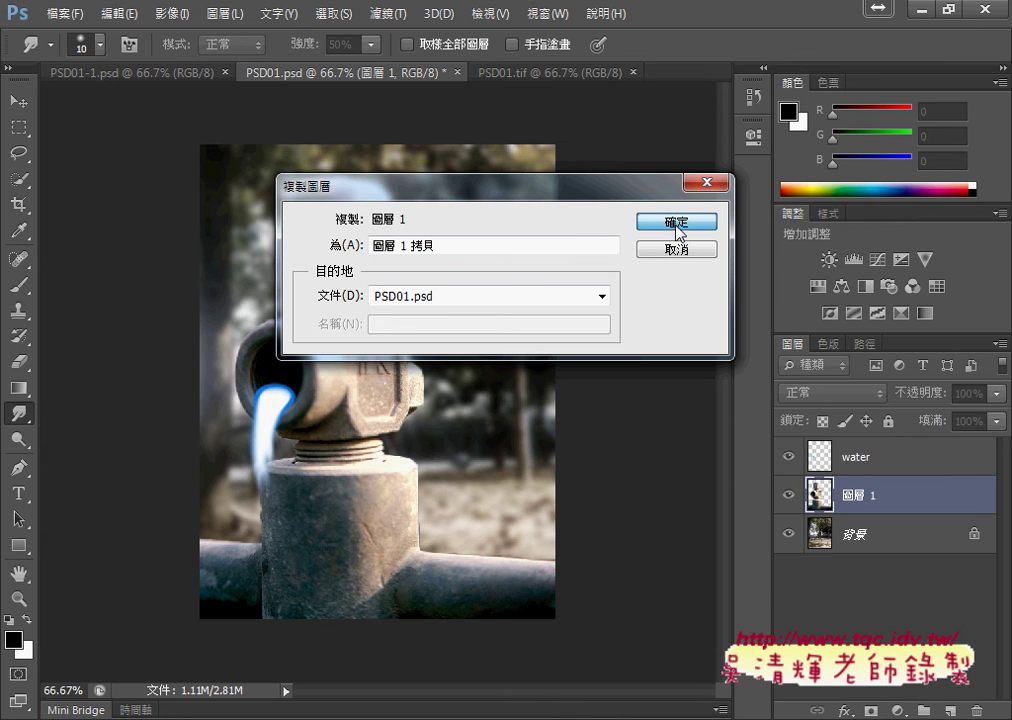
left_click(676, 226)
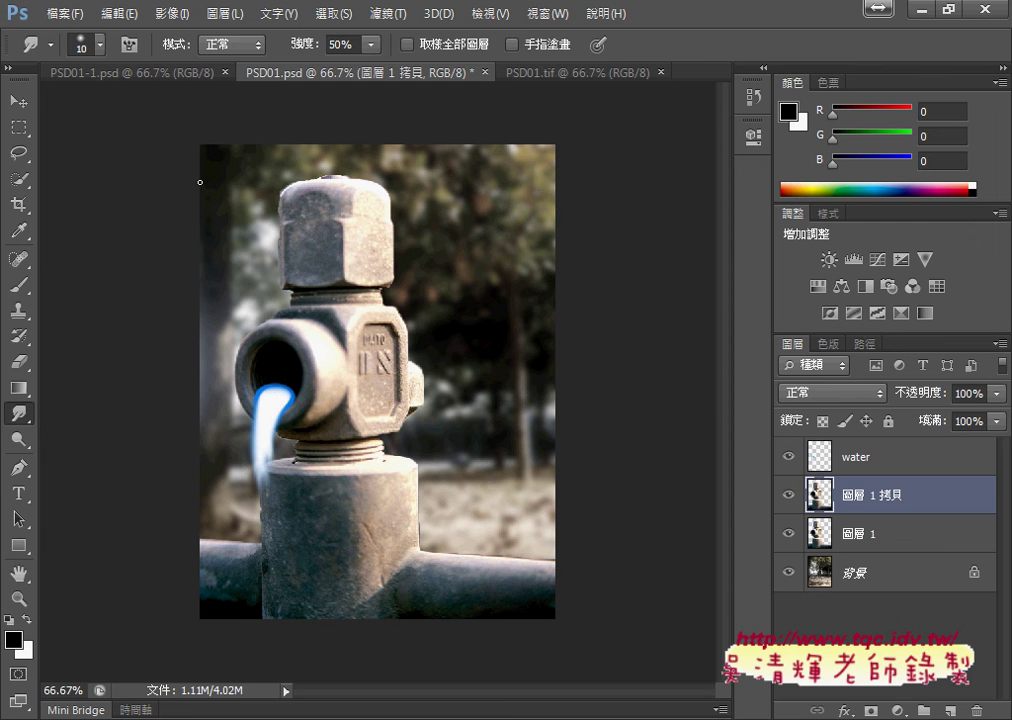
- Move the copied pipe up and to the right of the original, and place its layer below 圖層 1
left_click(19, 101)
left_click_drag(353, 360, 452, 326)
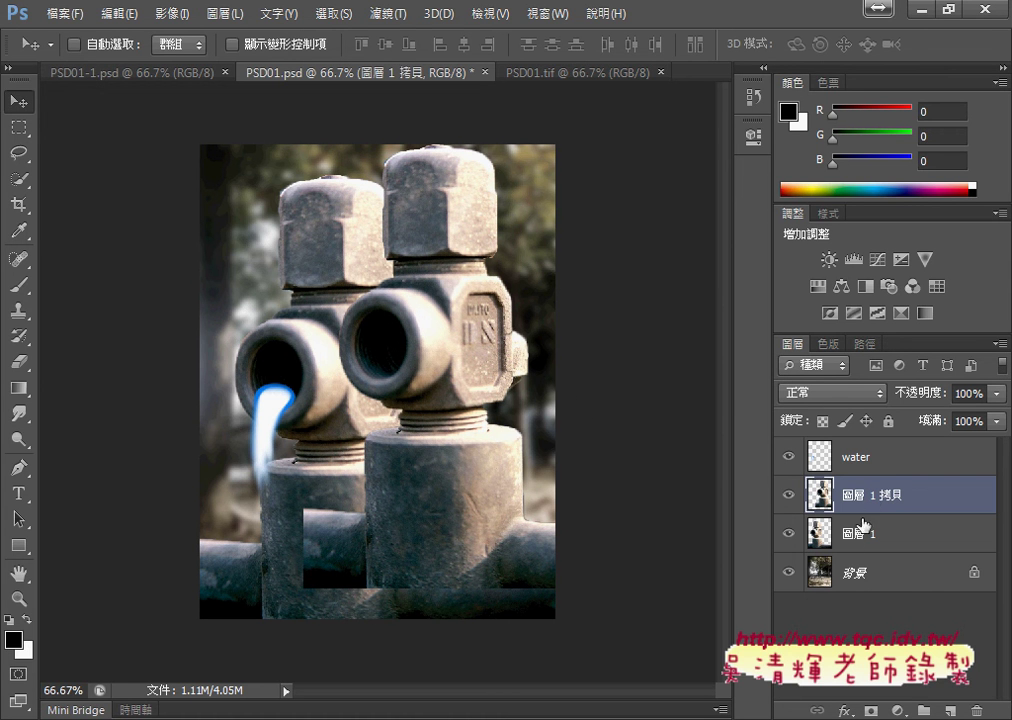
left_click_drag(855, 493, 875, 556)
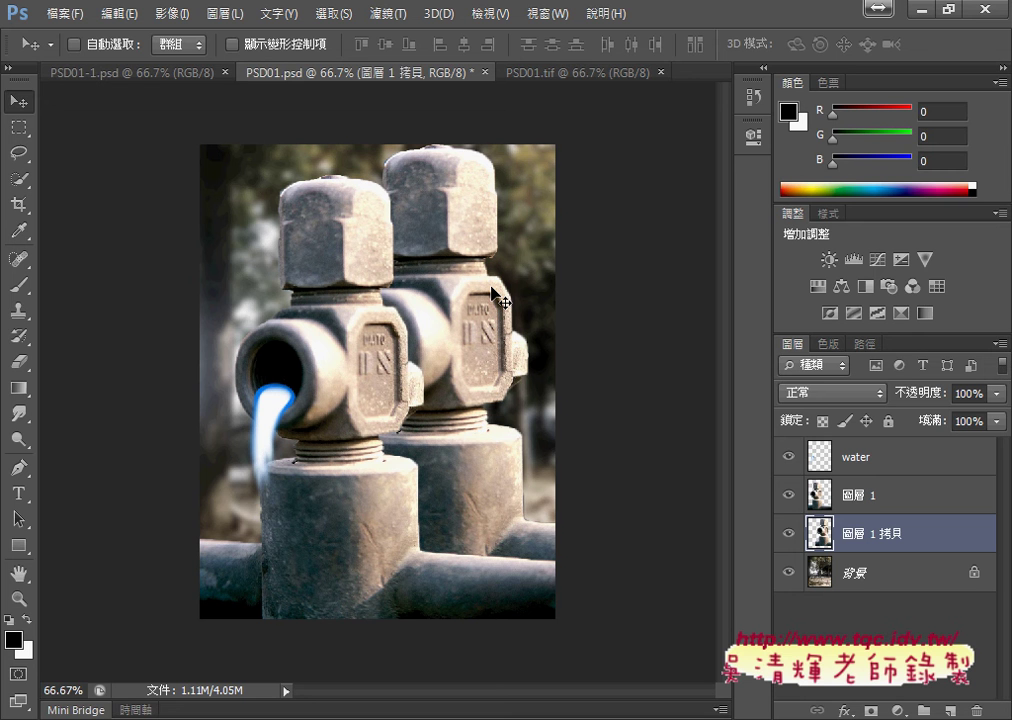
key("ctrl+t")
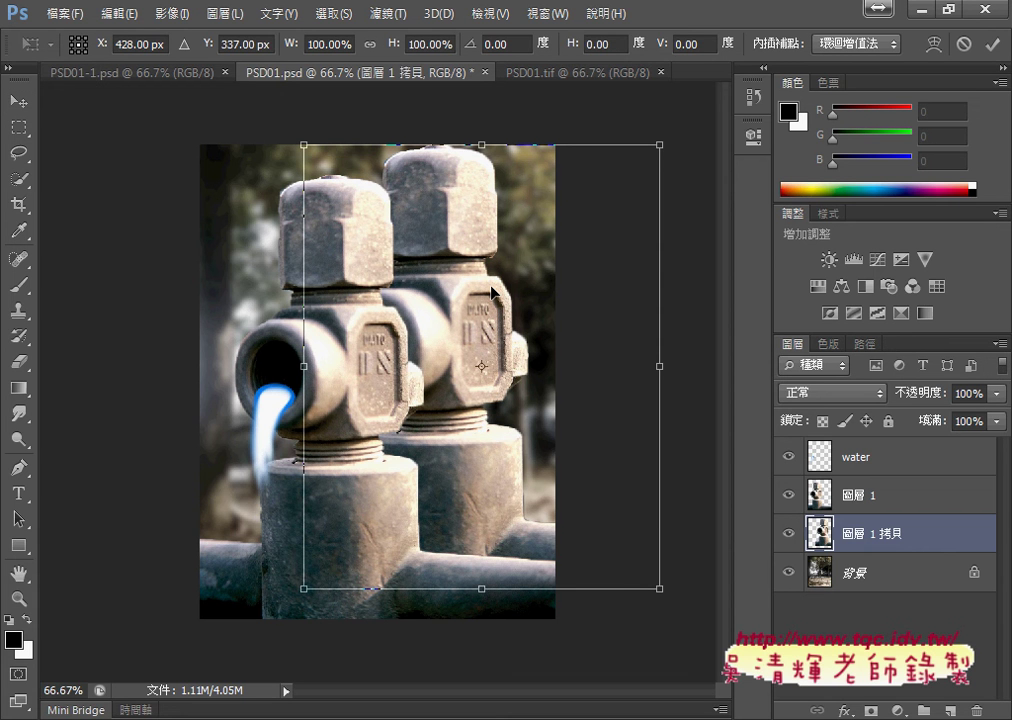
left_click(128, 16)
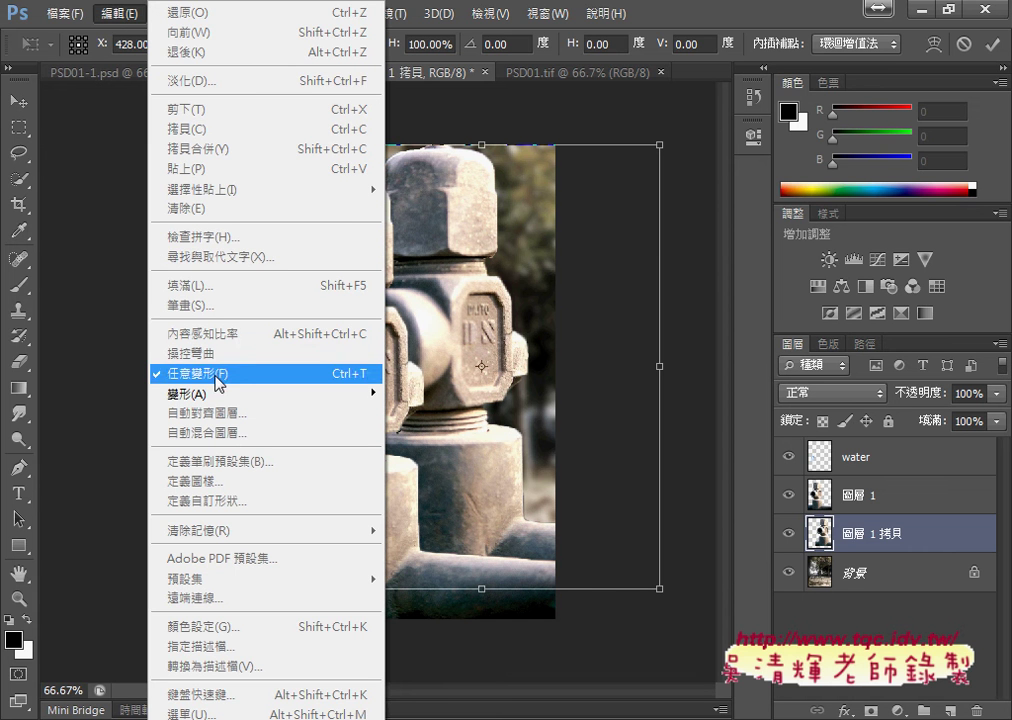
left_click(510, 126)
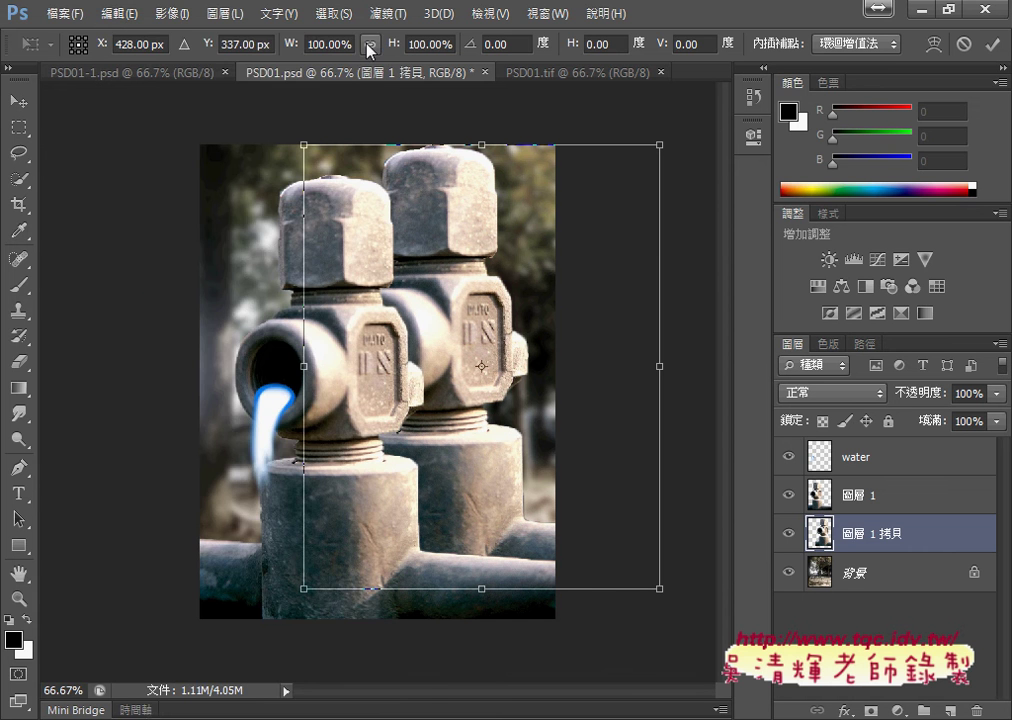
double_click(313, 44)
type("6")
key("Return")
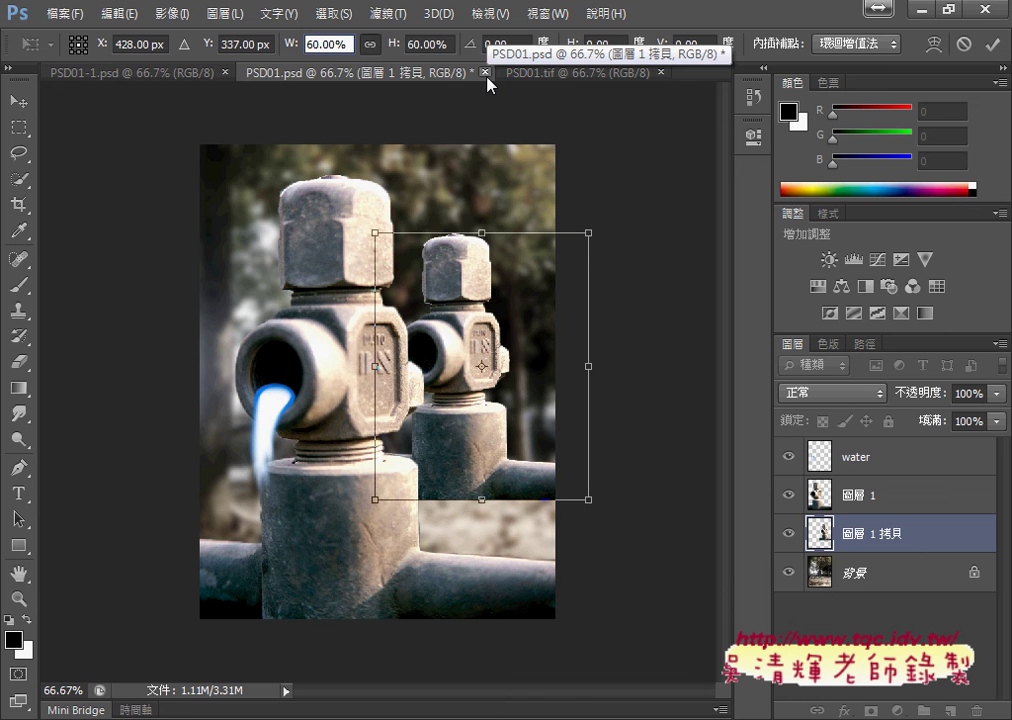
left_click_drag(493, 373, 514, 425)
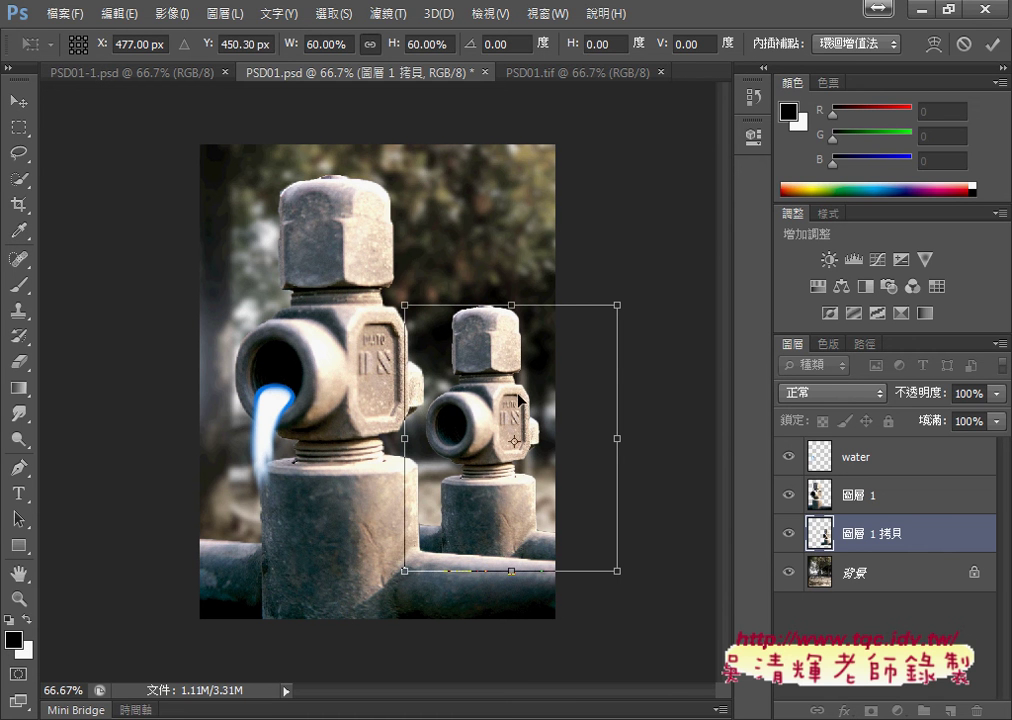
left_click(567, 74)
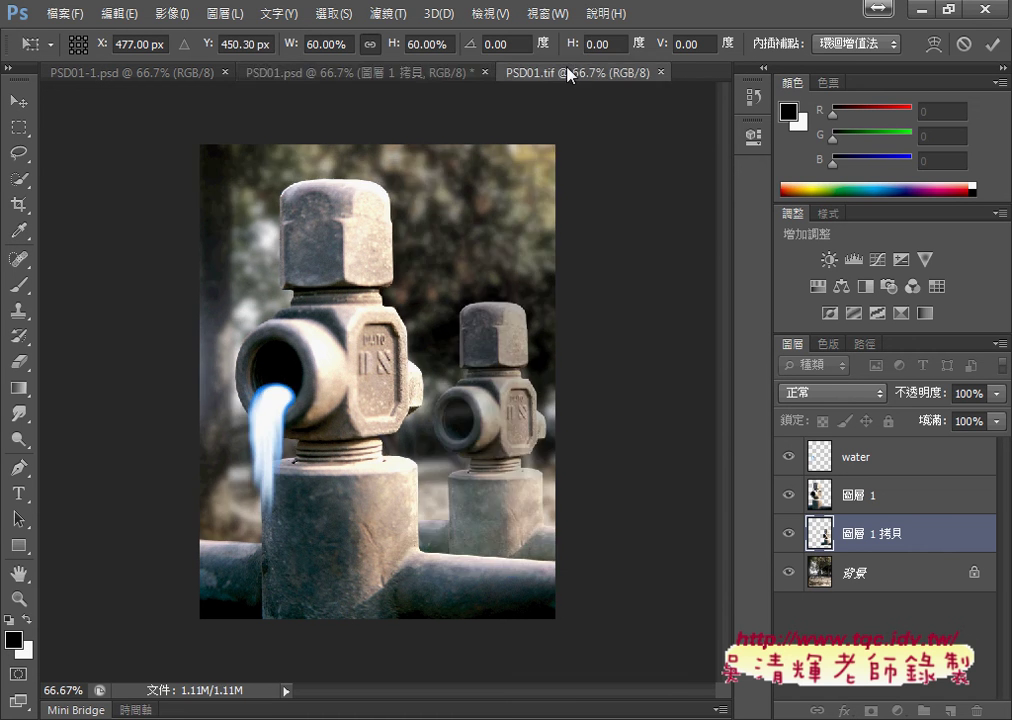
left_click(414, 75)
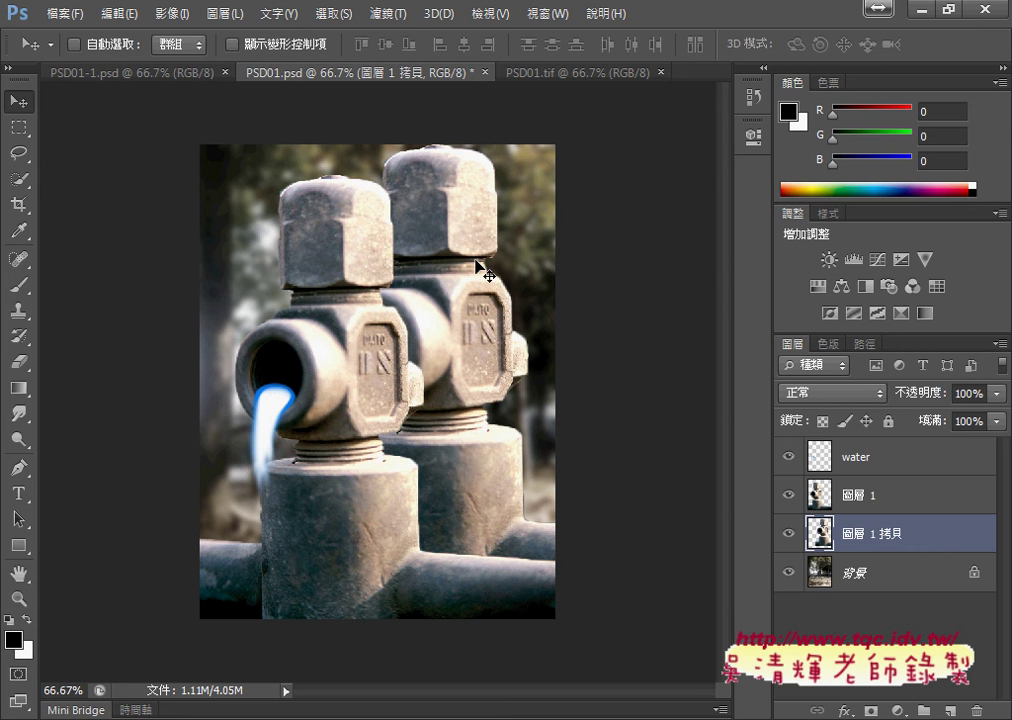
- Free-transform the copied pipe on 圖層 1 拷貝, scaling it proportionally to 60% width and height
key("ctrl+t")
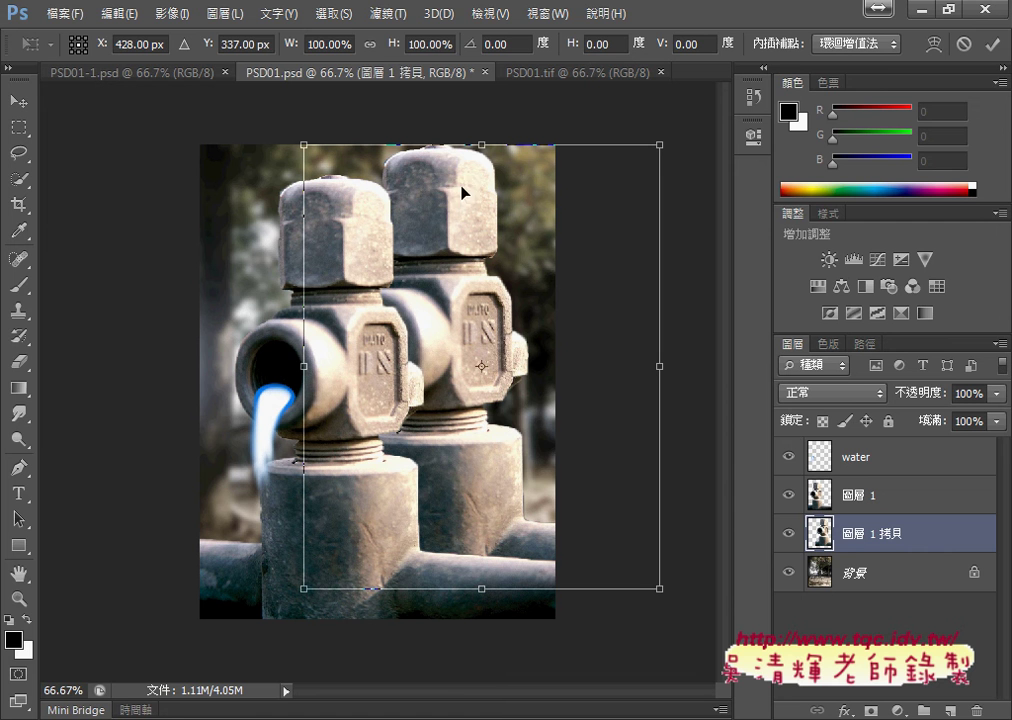
left_click(369, 44)
left_click_drag(320, 44, 305, 46)
type("6")
key("Return")
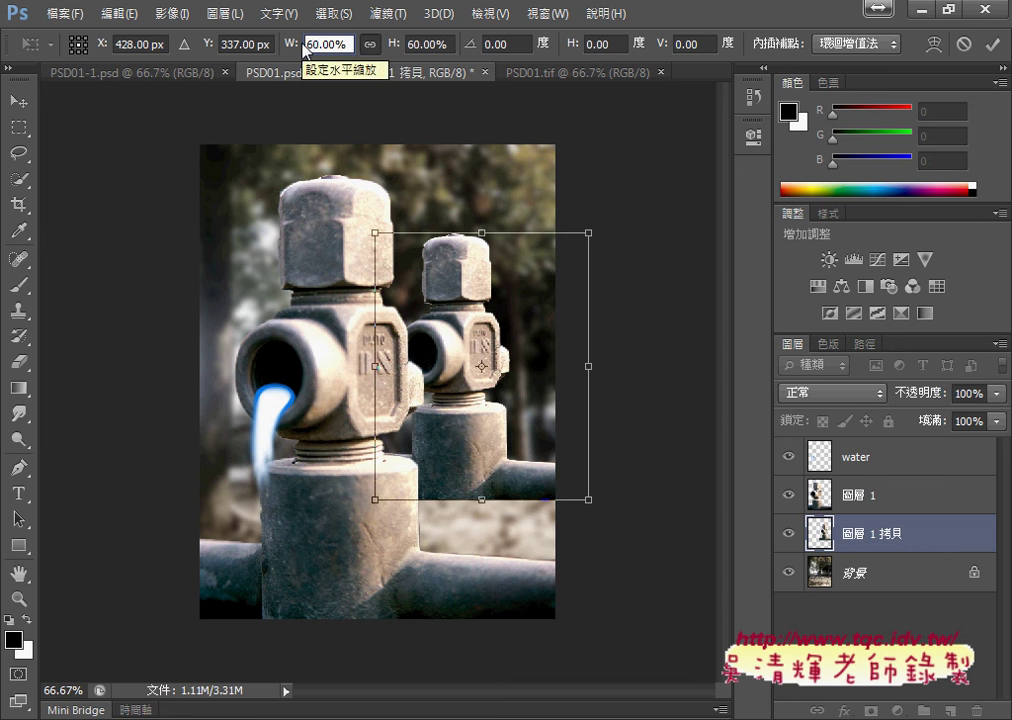
- Move the scaled pipe down and to the right to about X 474.5 px, Y 441.3 px, and apply the transform
left_click_drag(474, 313, 504, 393)
key("Up")
key("Up")
key("Up")
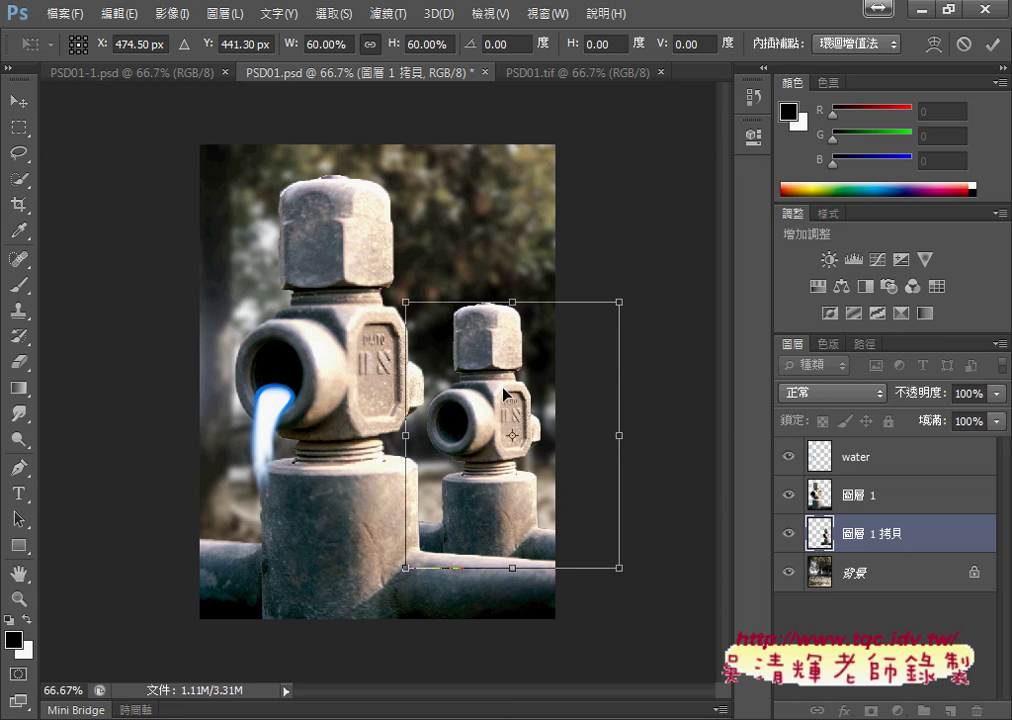
key("Return")
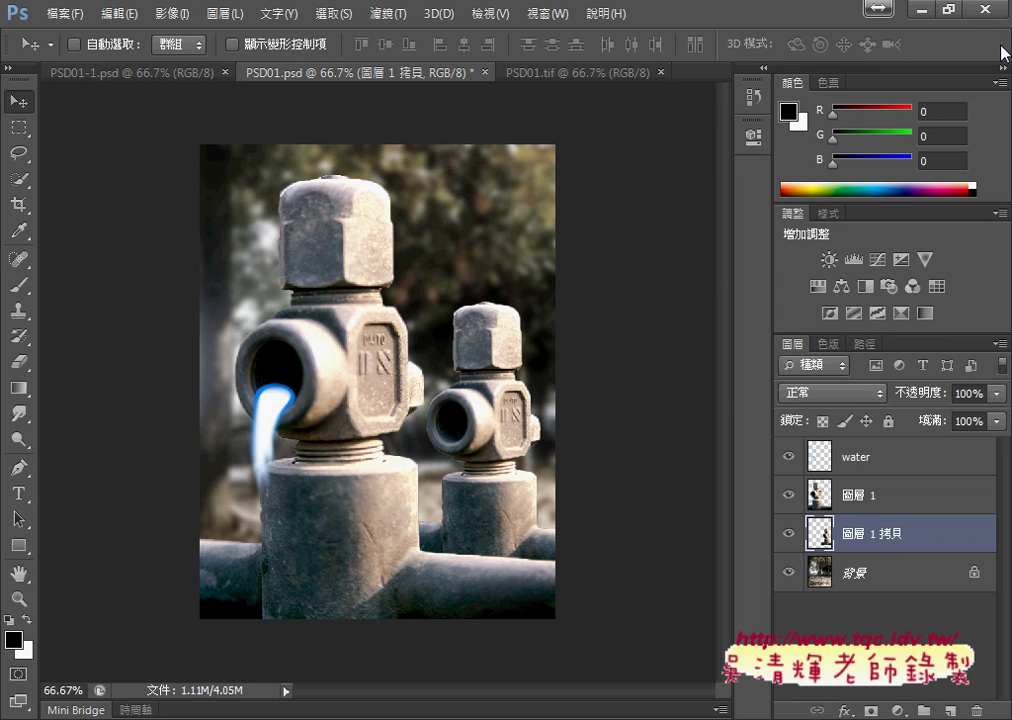
- Nudge the small pipe slightly right and up in PSD01.psd to match its position in PSD01.tif
left_click(577, 83)
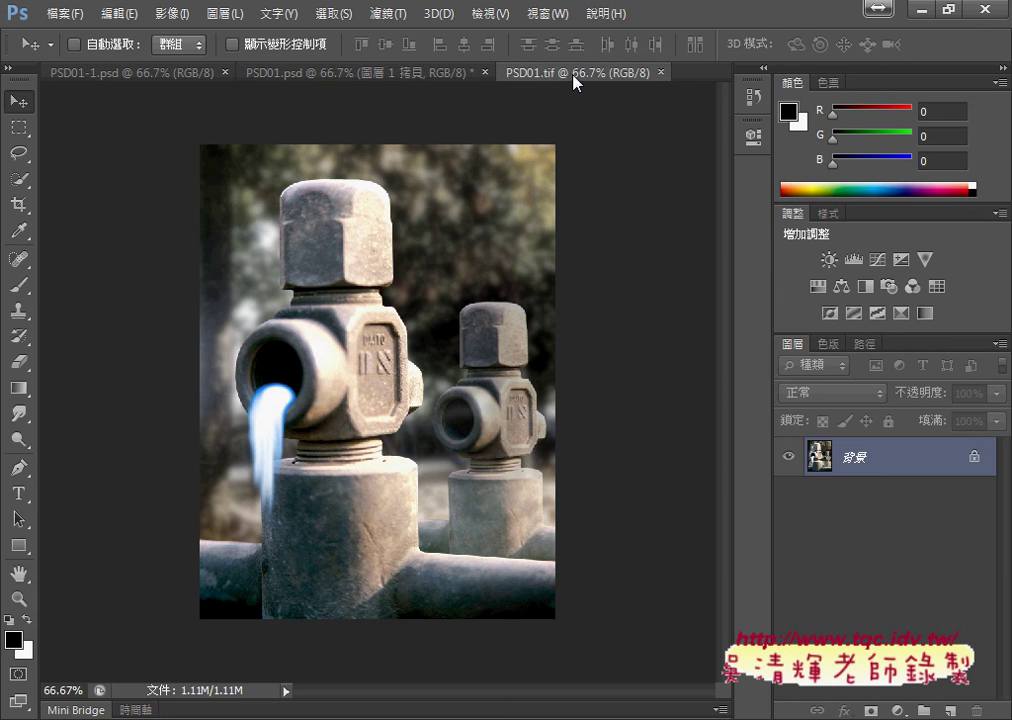
left_click(422, 74)
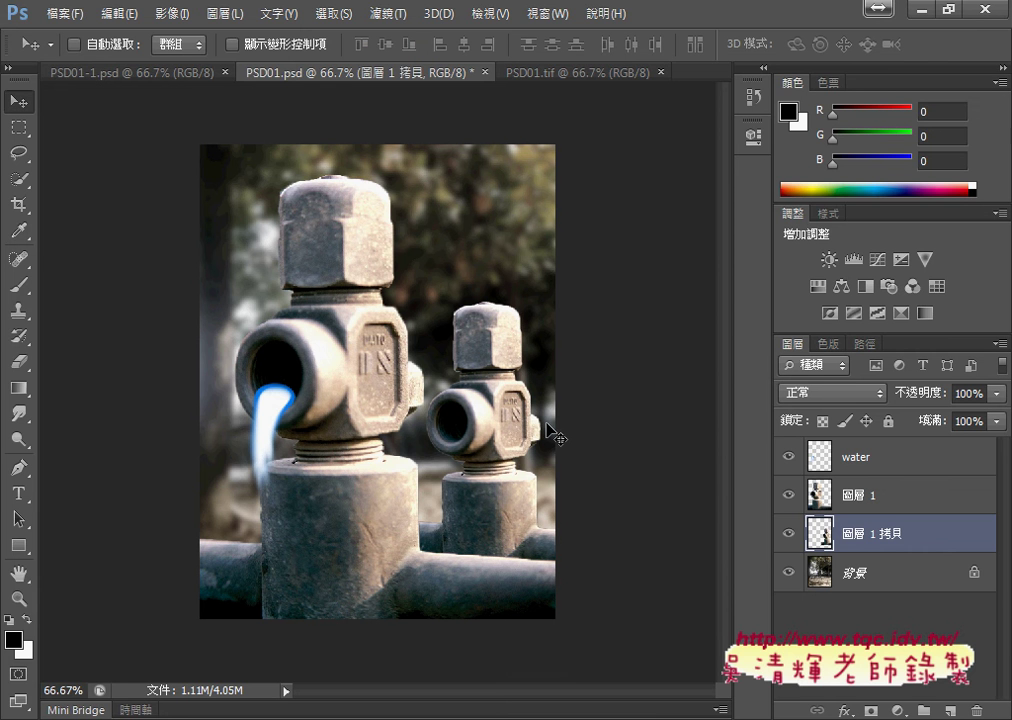
key("Right")
key("Right")
key("Right")
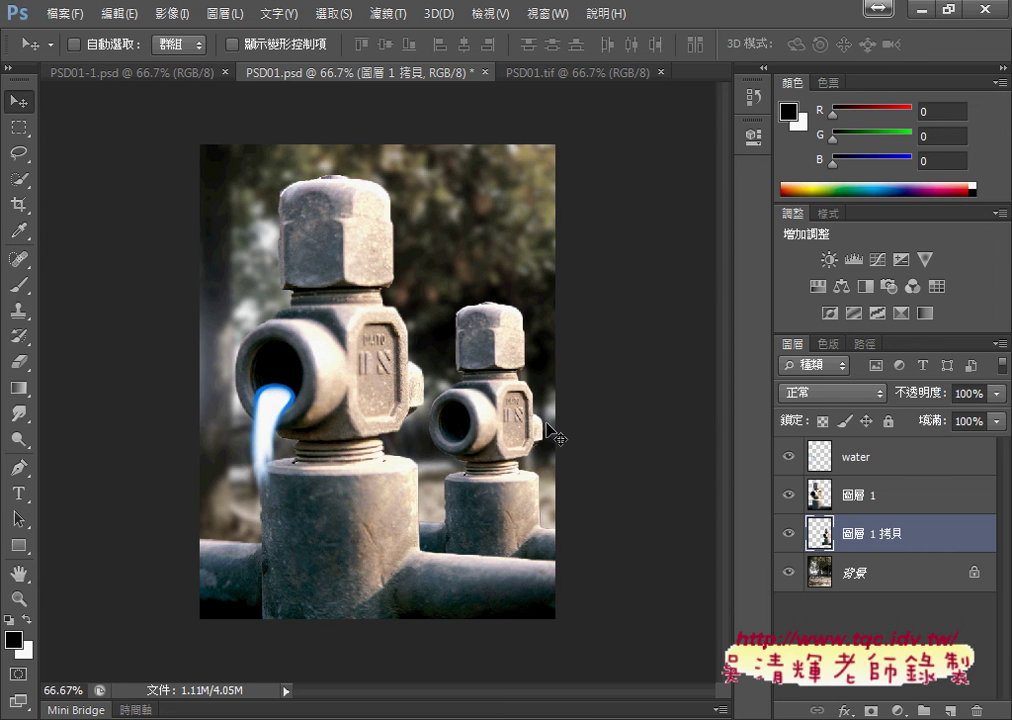
key("Left")
key("Left")
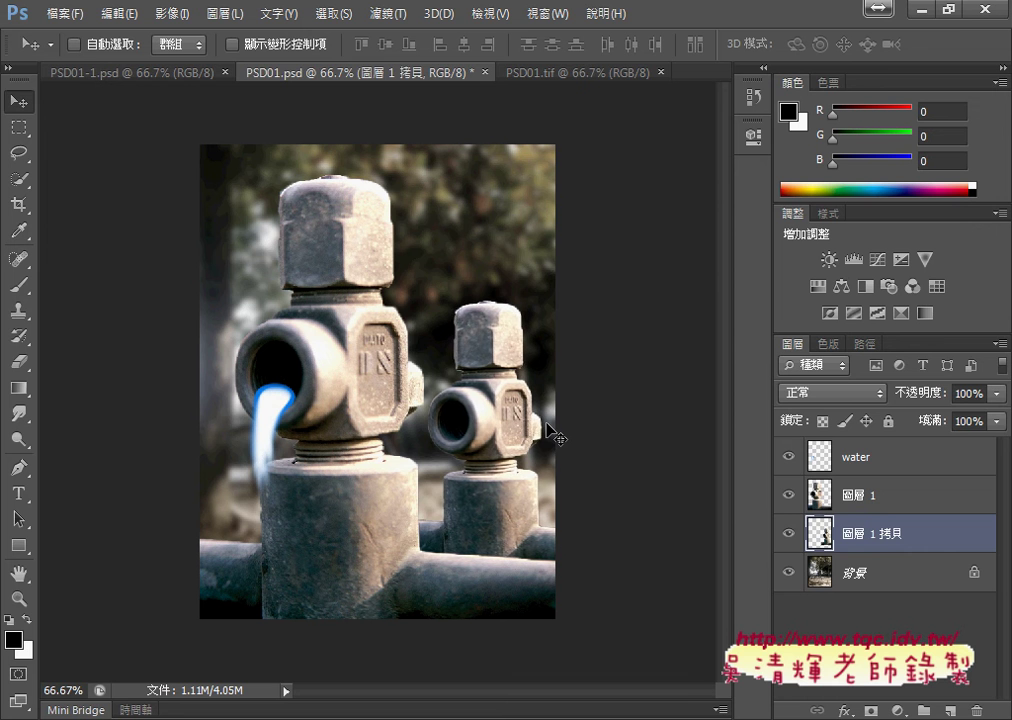
left_click(569, 73)
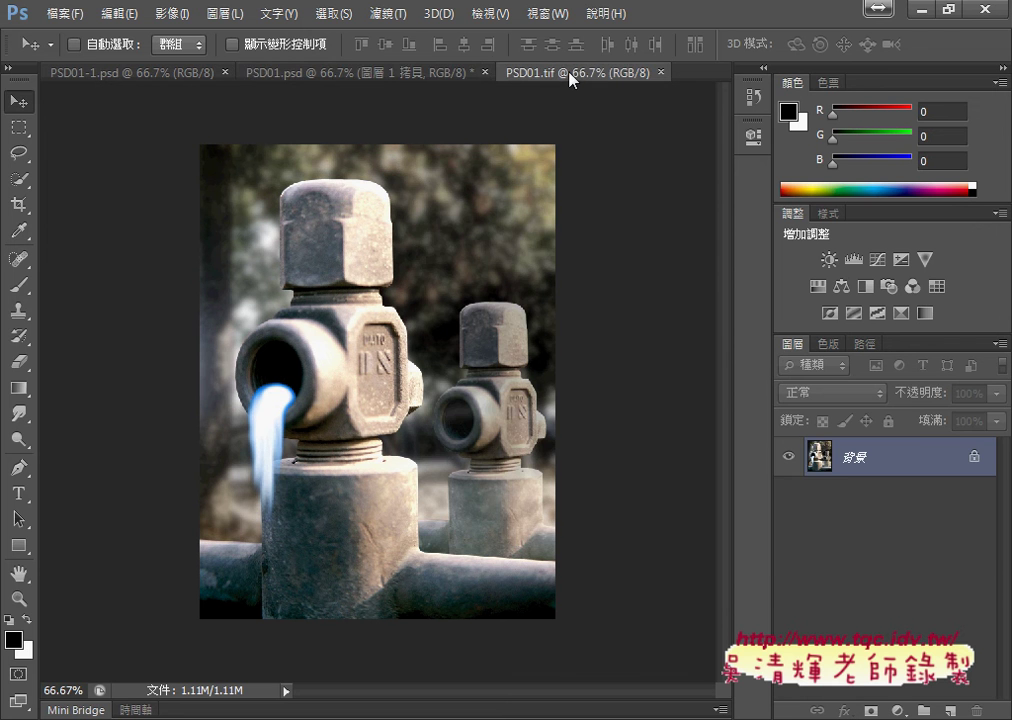
left_click(396, 76)
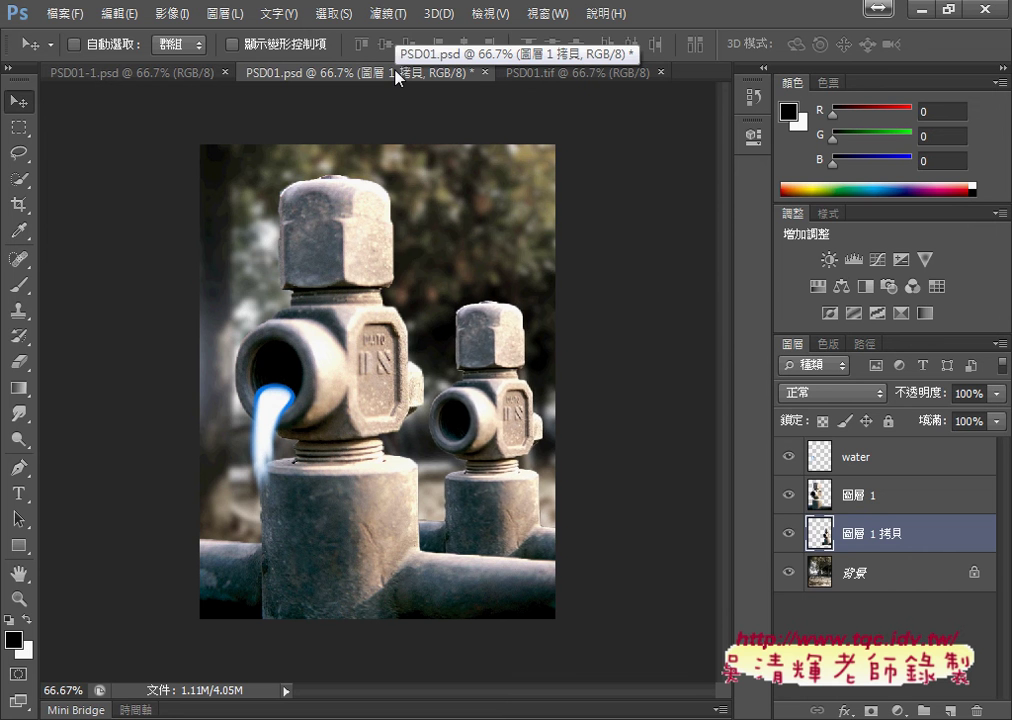
left_click(545, 76)
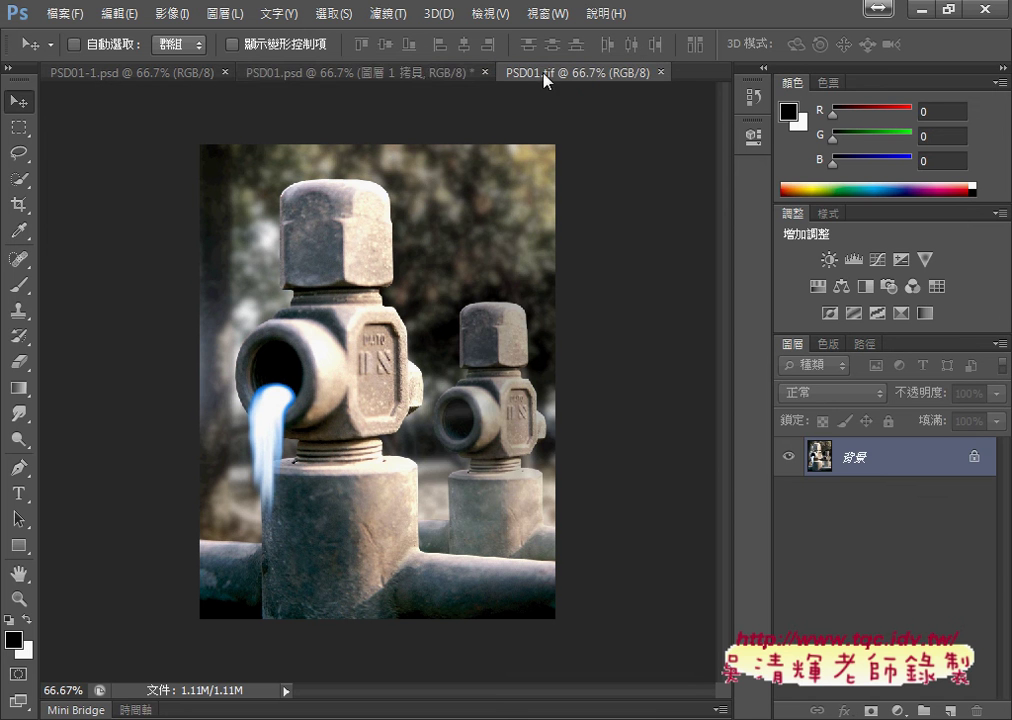
left_click(417, 77)
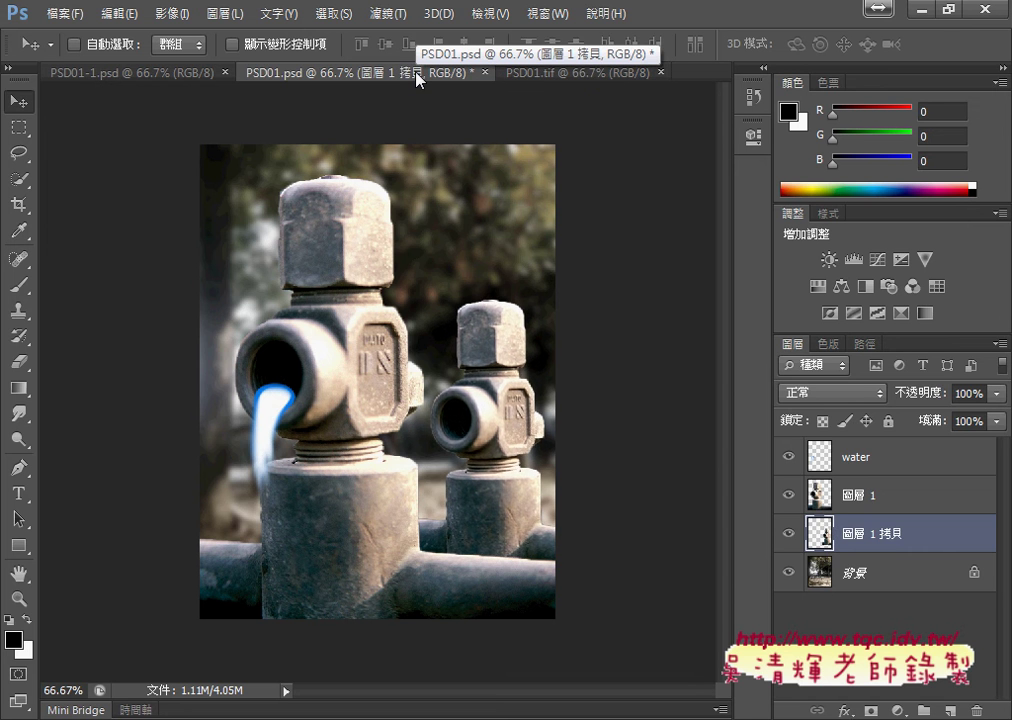
- Check the small pipe in PSD01.tif and set the opacity of 圖層 1 拷貝 in PSD01.psd to 65%
left_click(561, 75)
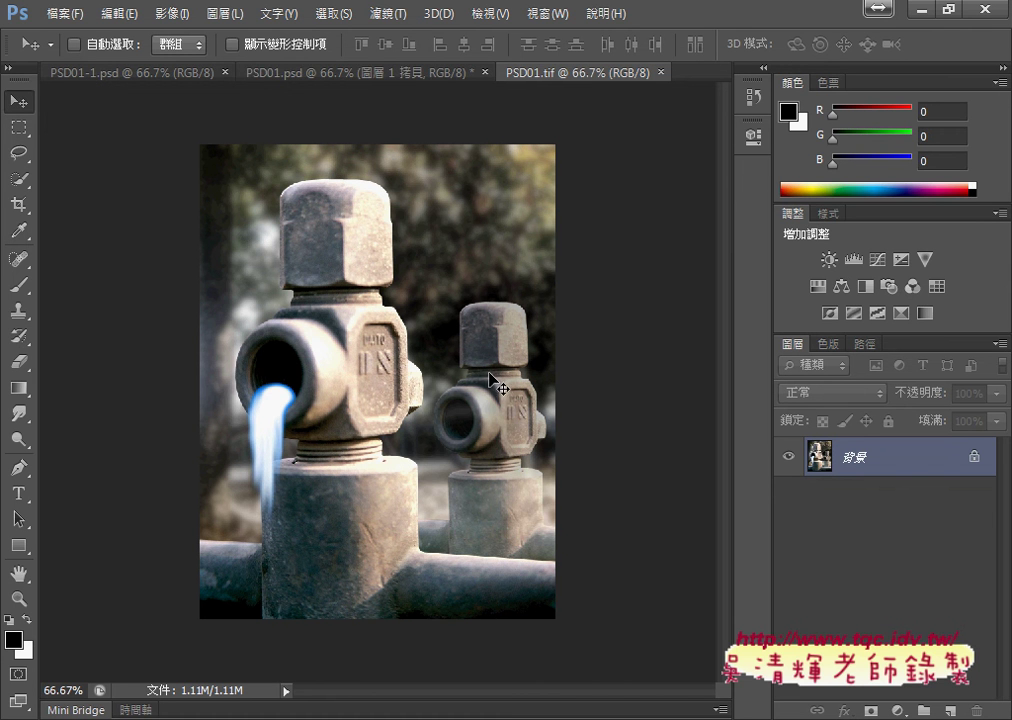
left_click_drag(497, 386, 380, 72)
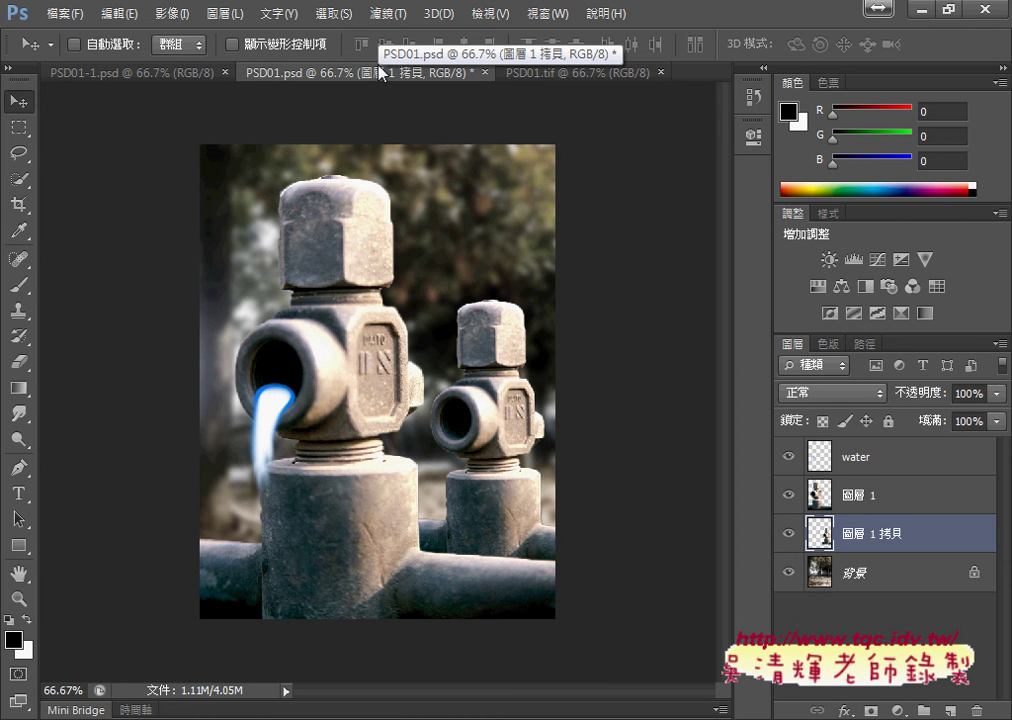
mouse_move(380, 72)
left_mouse_down()
mouse_move(397, 196)
mouse_move(556, 540)
mouse_move(413, 510)
mouse_move(538, 542)
mouse_move(735, 320)
mouse_move(745, 330)
mouse_move(725, 330)
mouse_move(788, 330)
mouse_move(997, 418)
left_mouse_up()
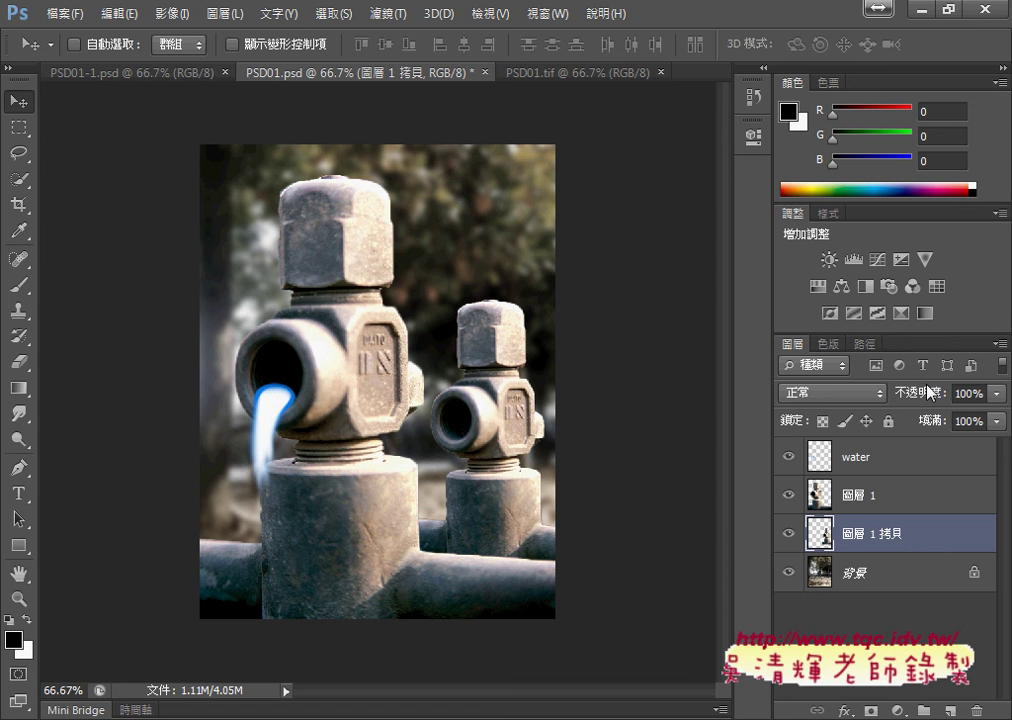
left_click(996, 393)
left_click_drag(1000, 414, 944, 430)
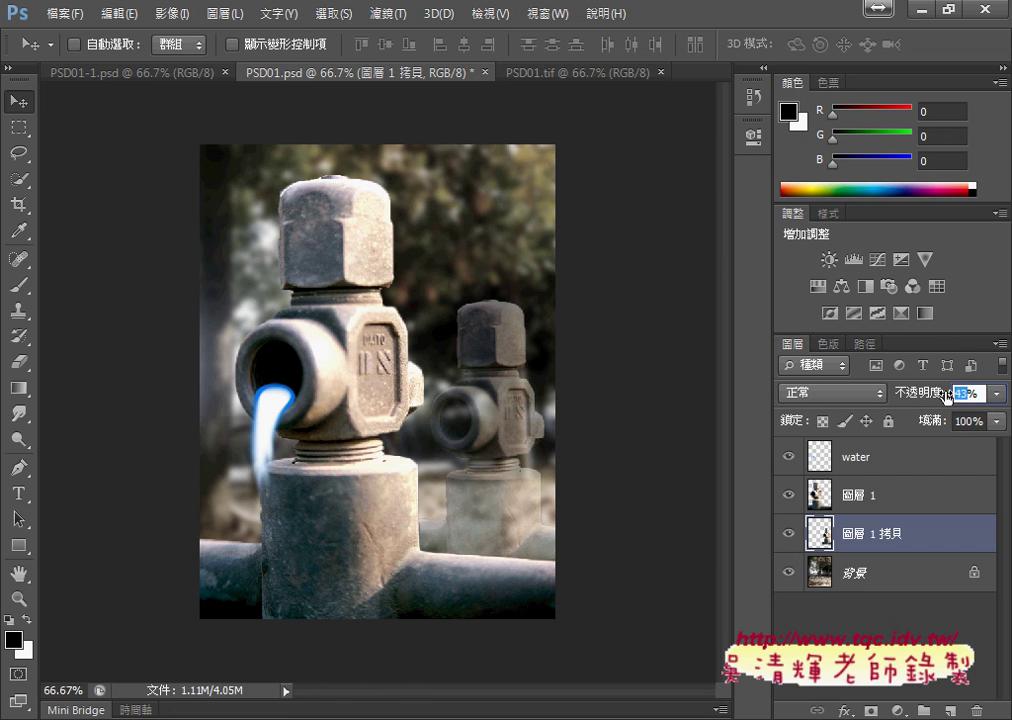
type("65")
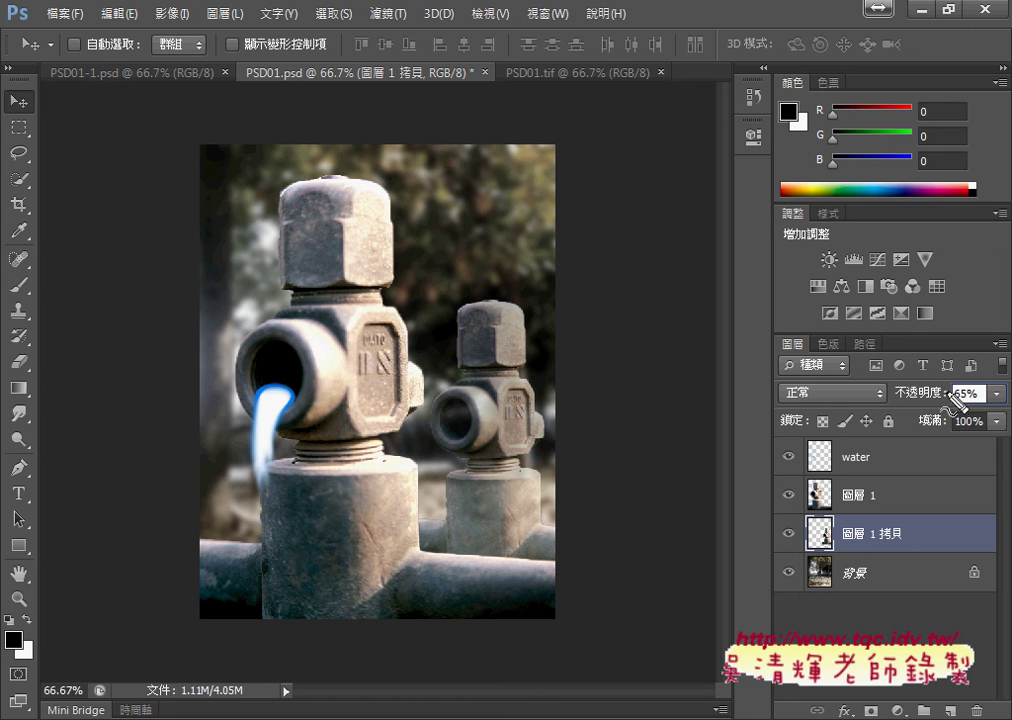
mouse_move(988, 406)
left_mouse_down()
mouse_move(886, 398)
mouse_move(884, 386)
left_mouse_up()
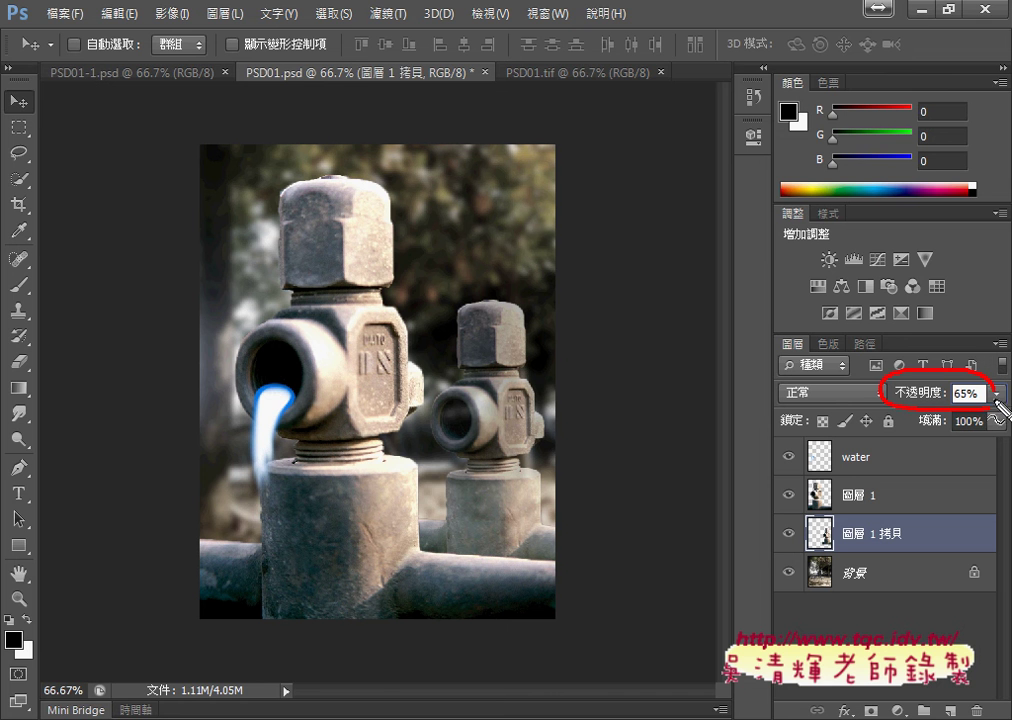
left_click_drag(22, 120, 38, 110)
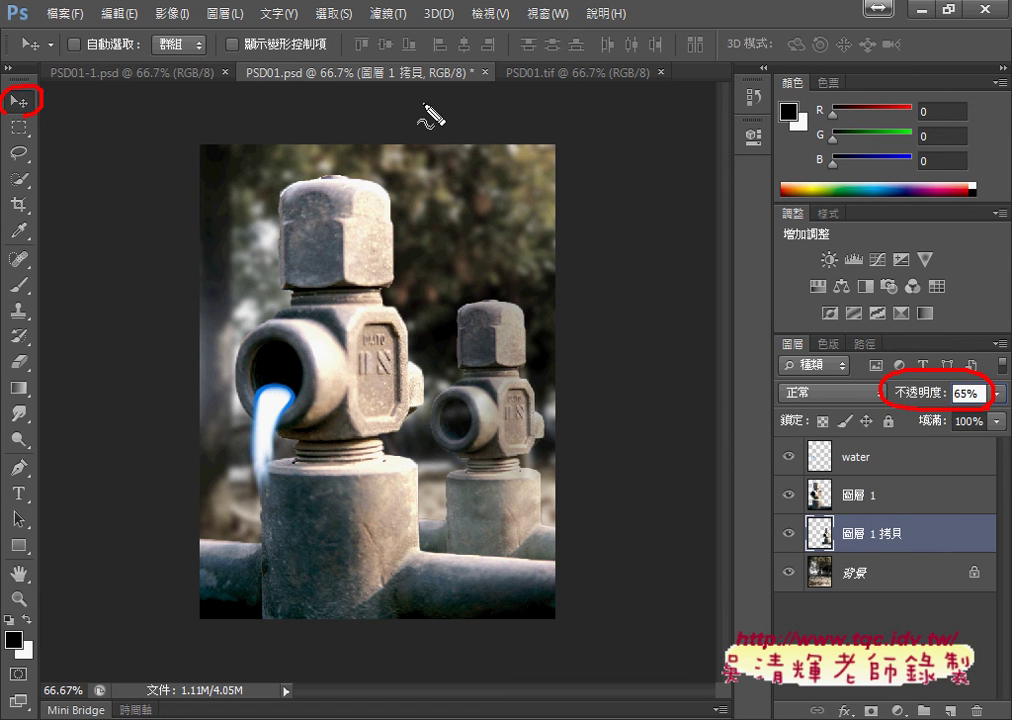
key("Escape")
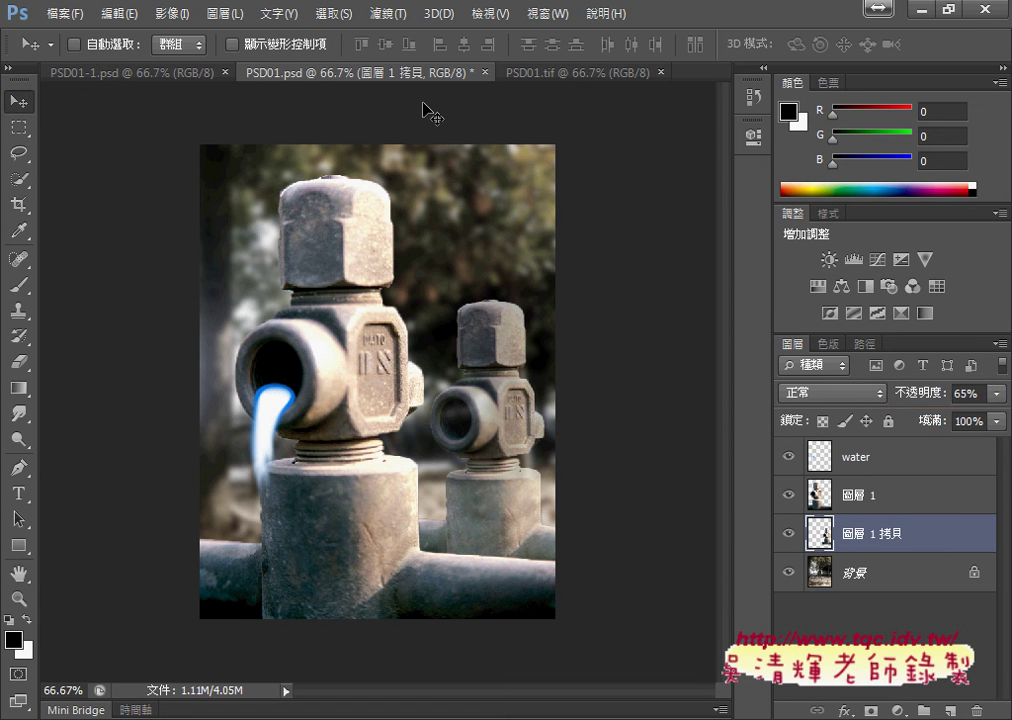
- Compare the small pipe's position and transparency in PSD01.psd with the reference PSD01.tif
left_click(552, 73)
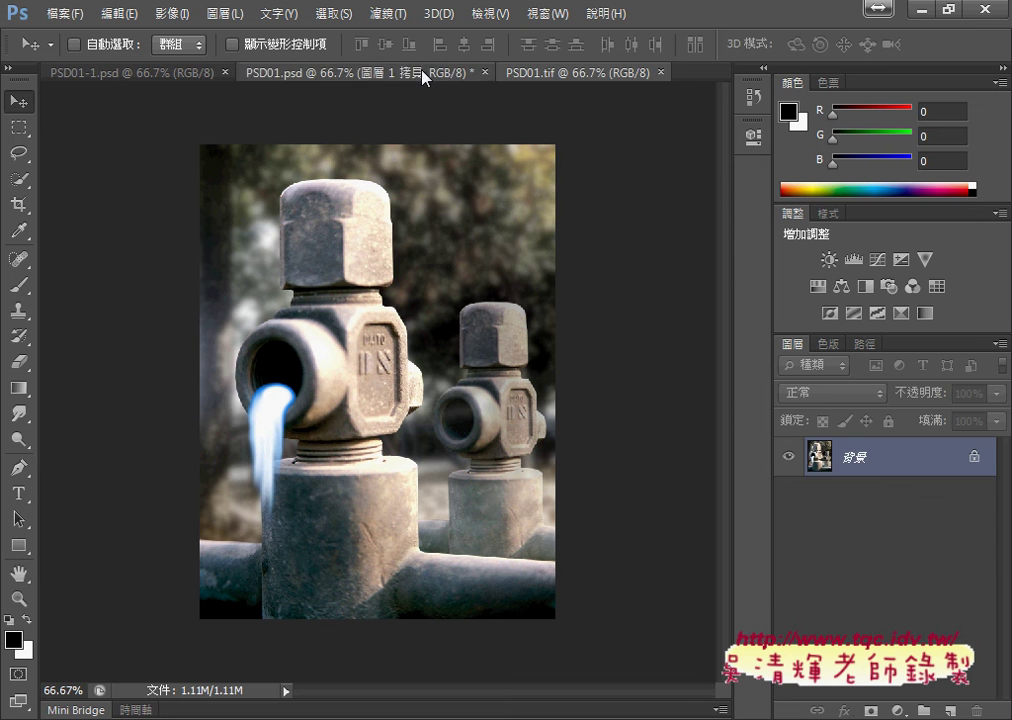
left_click(423, 73)
left_click(540, 74)
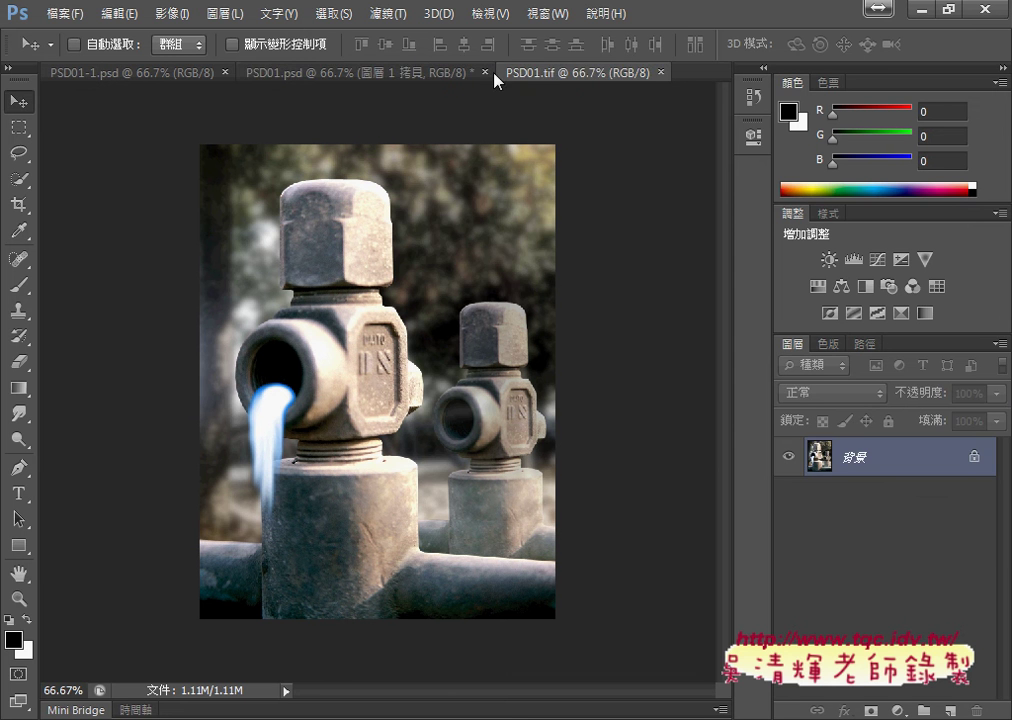
left_click(412, 76)
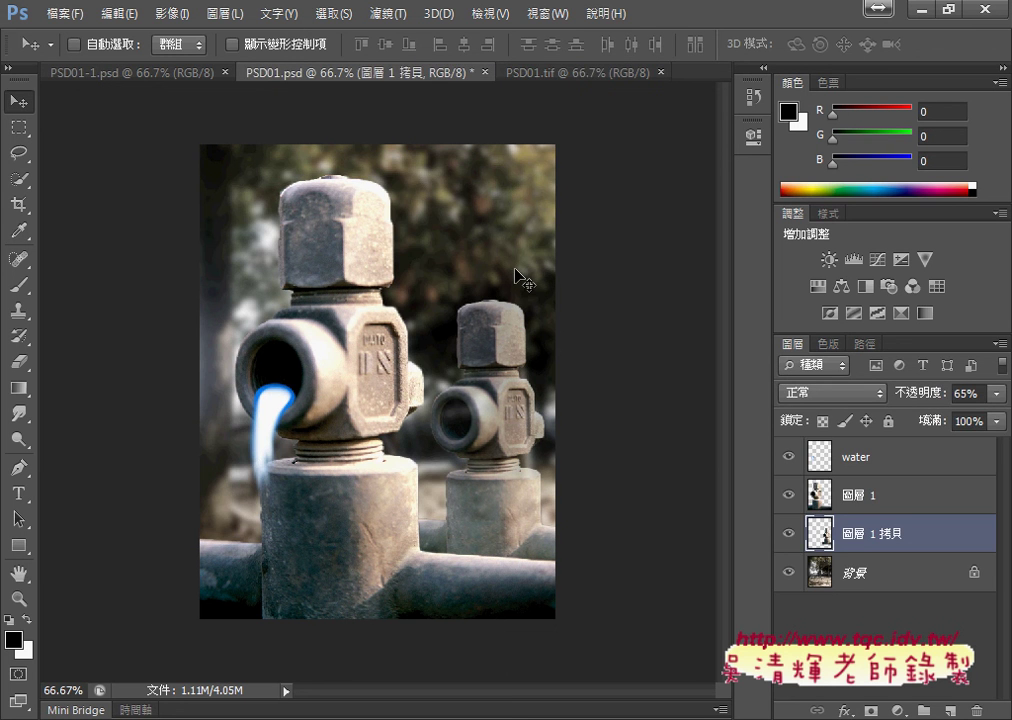